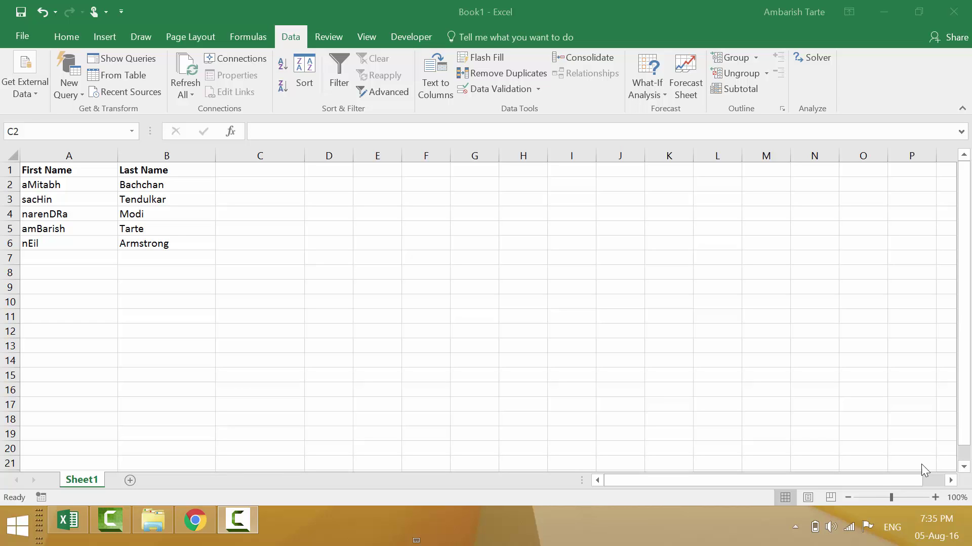
# - Enter =CONCATENATE(A2,B2) in C2 to join the first and last names into aMitabhBachchan
pyautogui.click(261, 189)
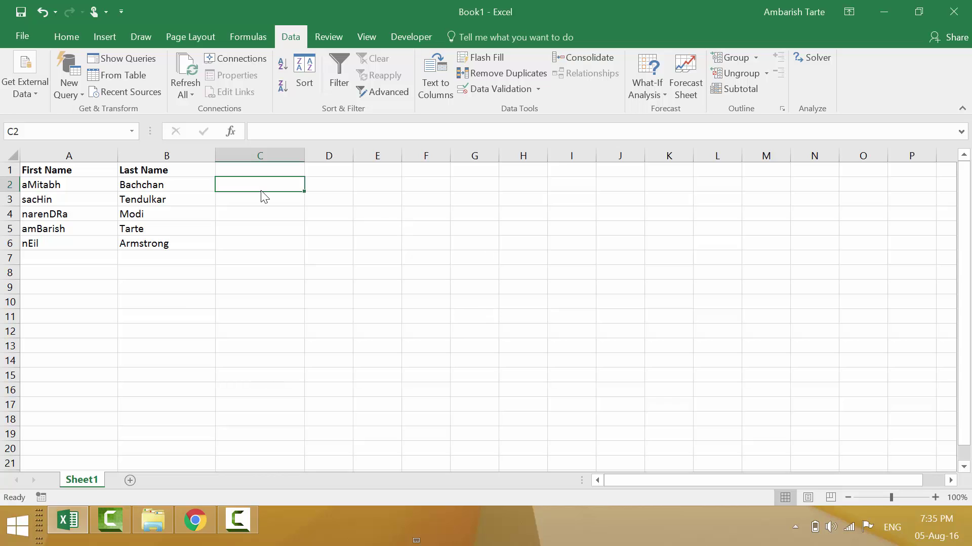
pyautogui.write('=')
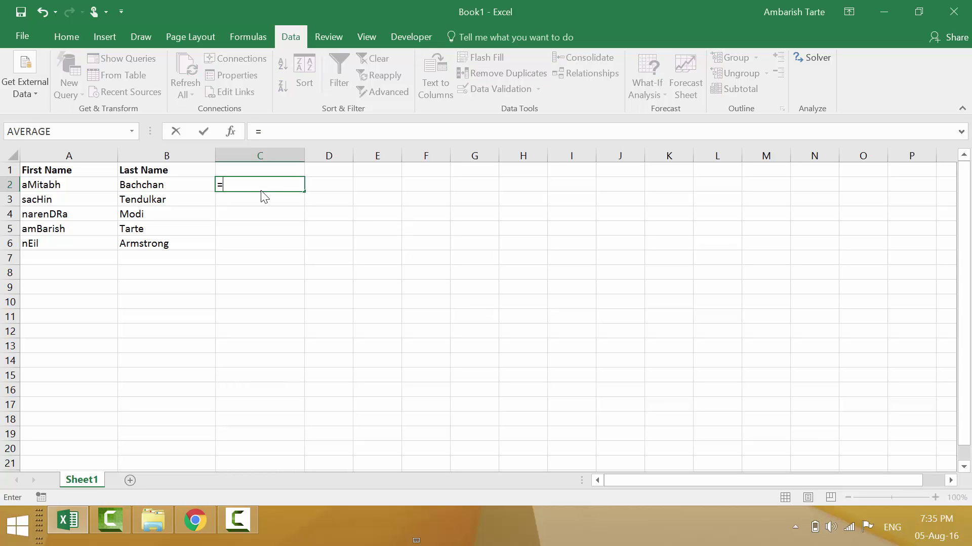
pyautogui.write('con')
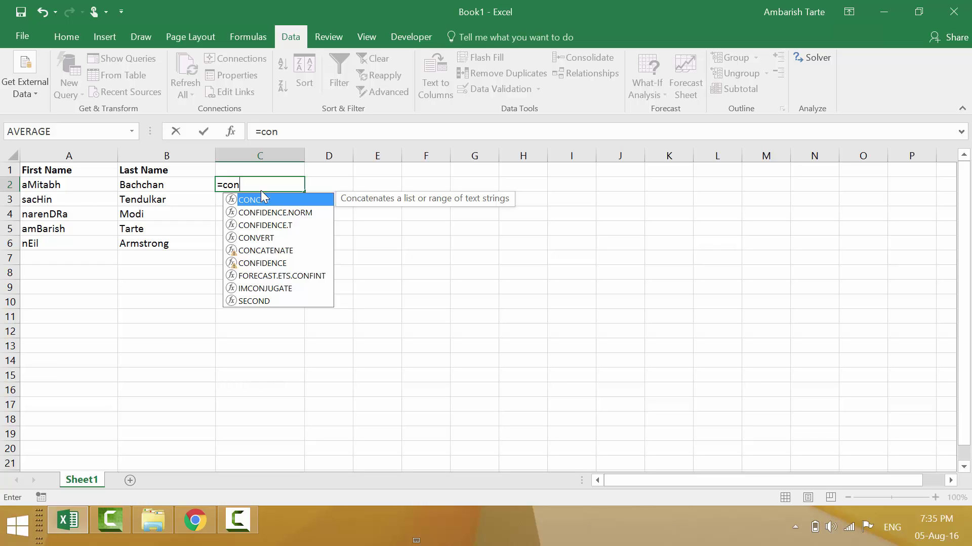
pyautogui.press('Down')
pyautogui.press('Down')
pyautogui.press('Down')
pyautogui.press('Down')
pyautogui.press('Down')
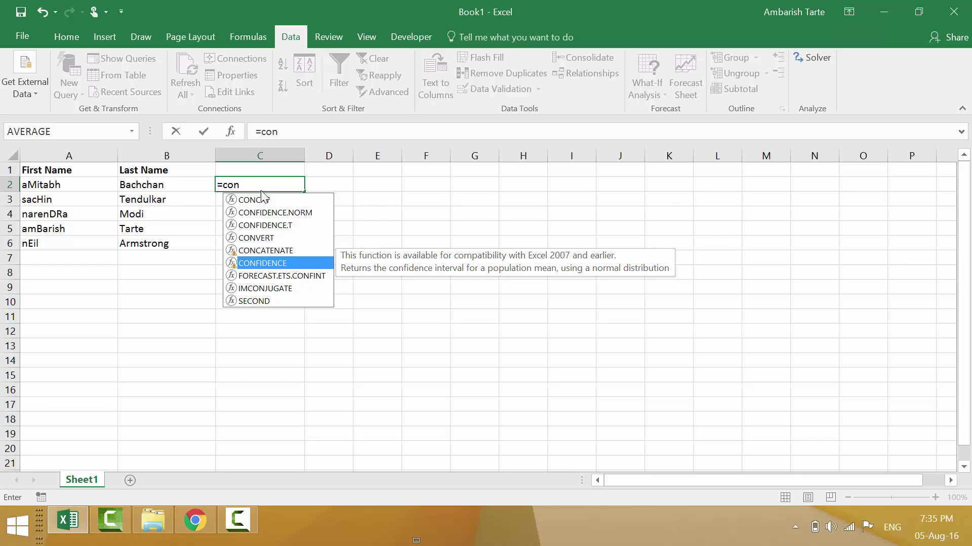
pyautogui.press('Up')
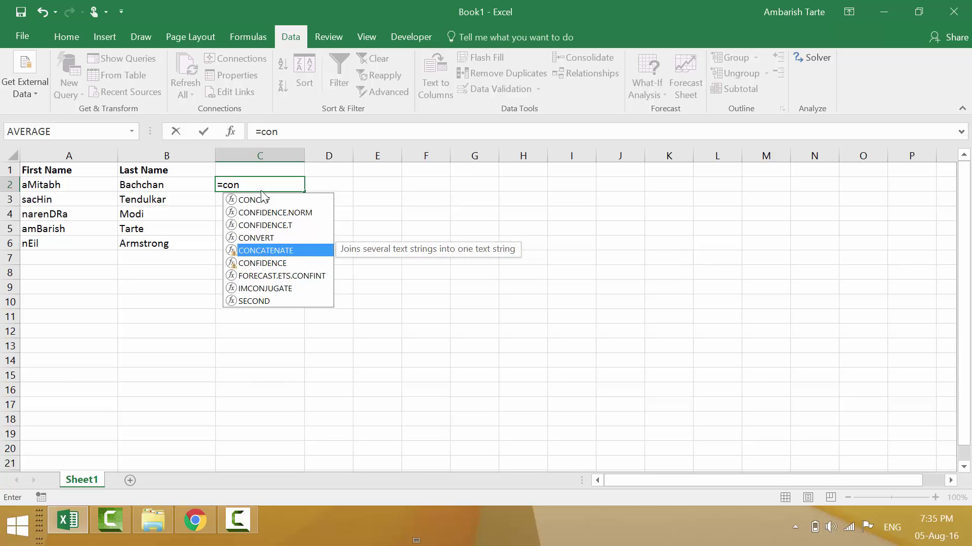
pyautogui.press('Tab')
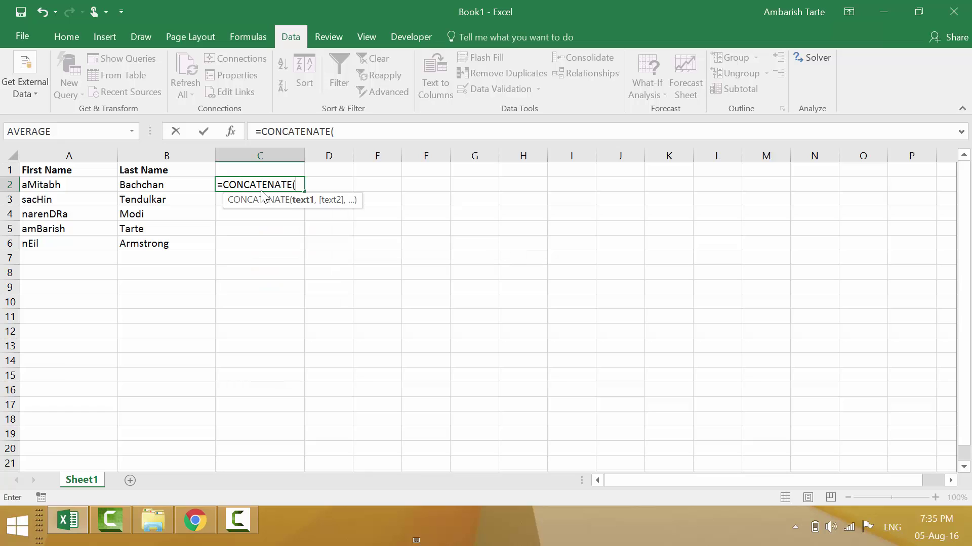
pyautogui.press('Left')
pyautogui.press('Left')
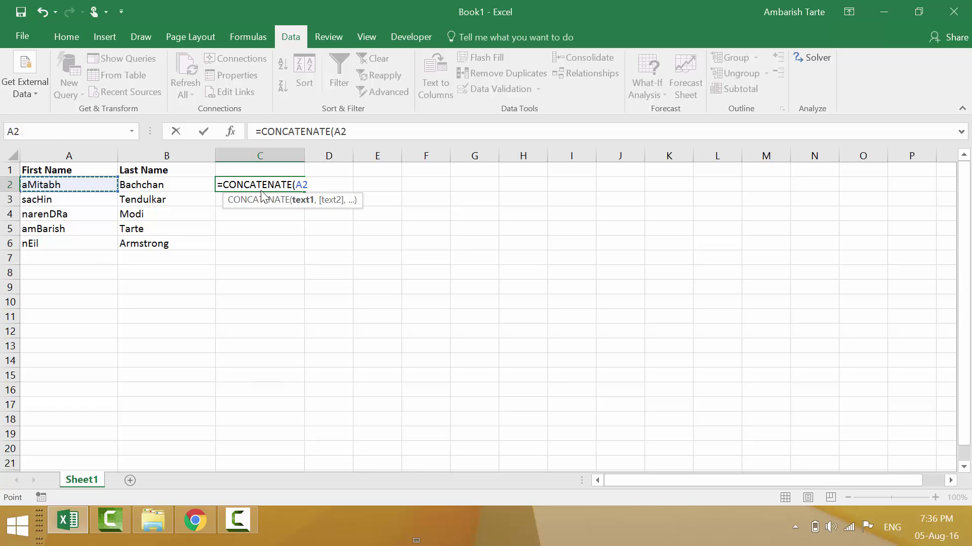
pyautogui.write(',')
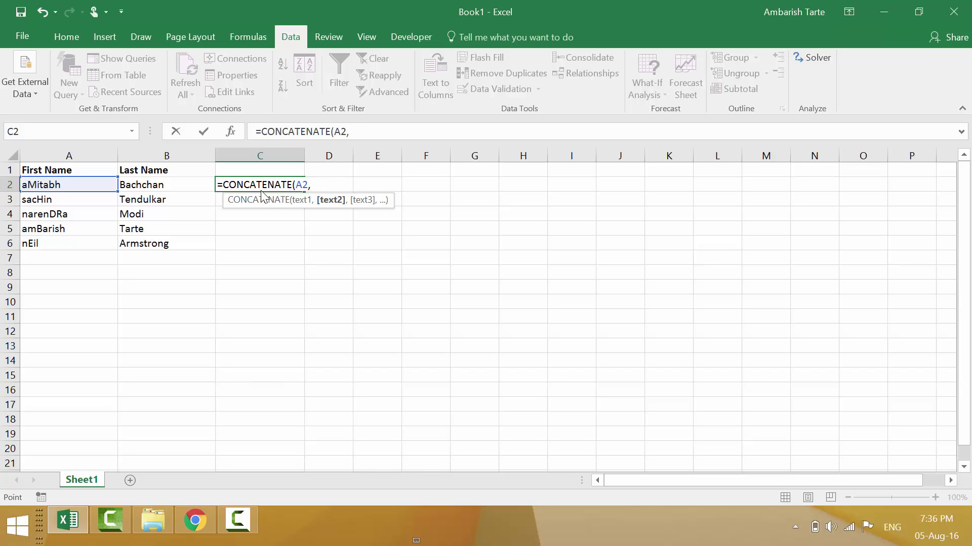
pyautogui.press('Left')
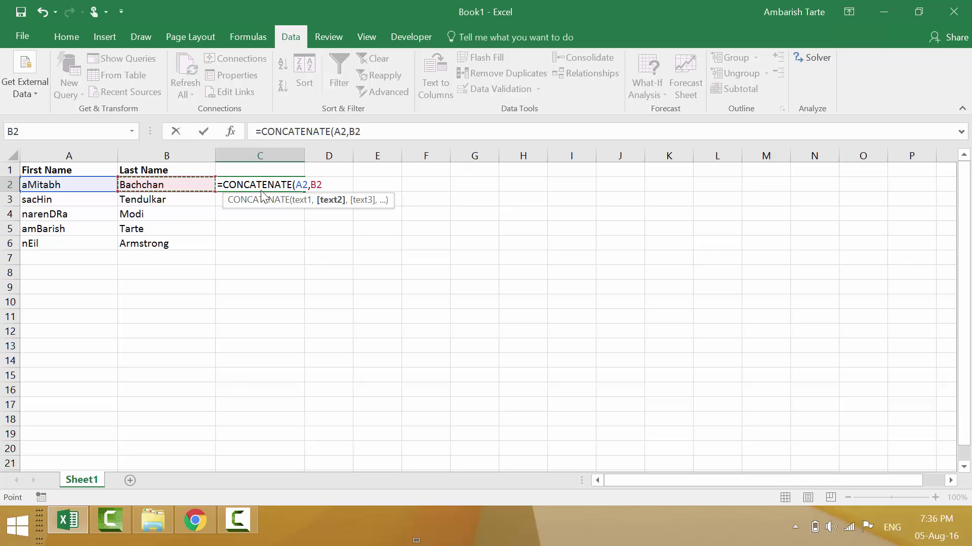
pyautogui.write(')')
pyautogui.hotkey('ctrl', 'Return')
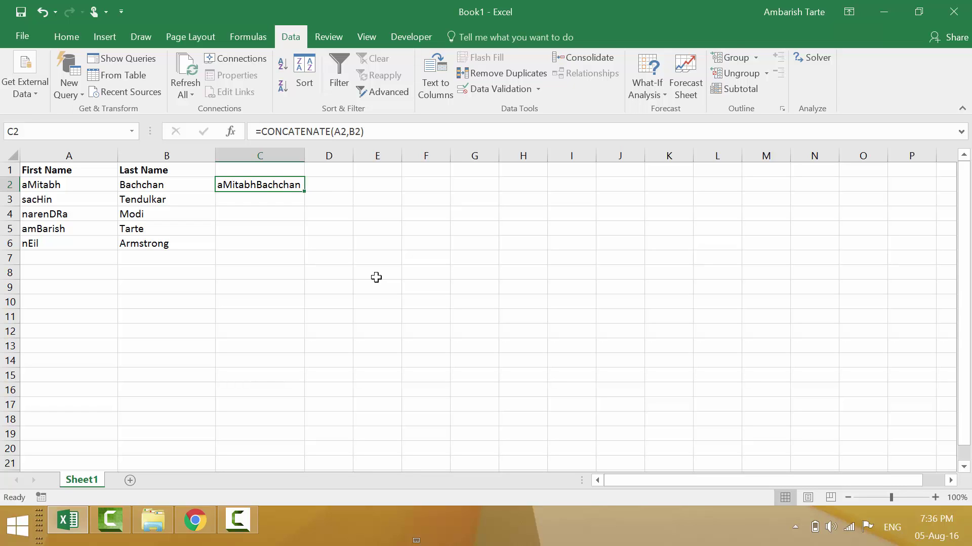
# - Edit C2's formula to =CONCATENATE(A2," ",B2) so the names are separated by a space
pyautogui.press('F2')
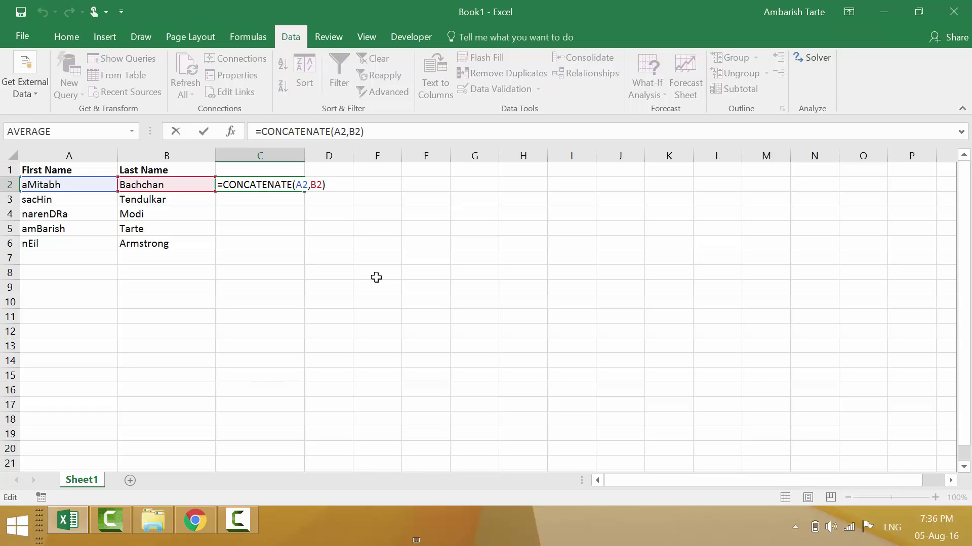
pyautogui.press('Left')
pyautogui.press('Left')
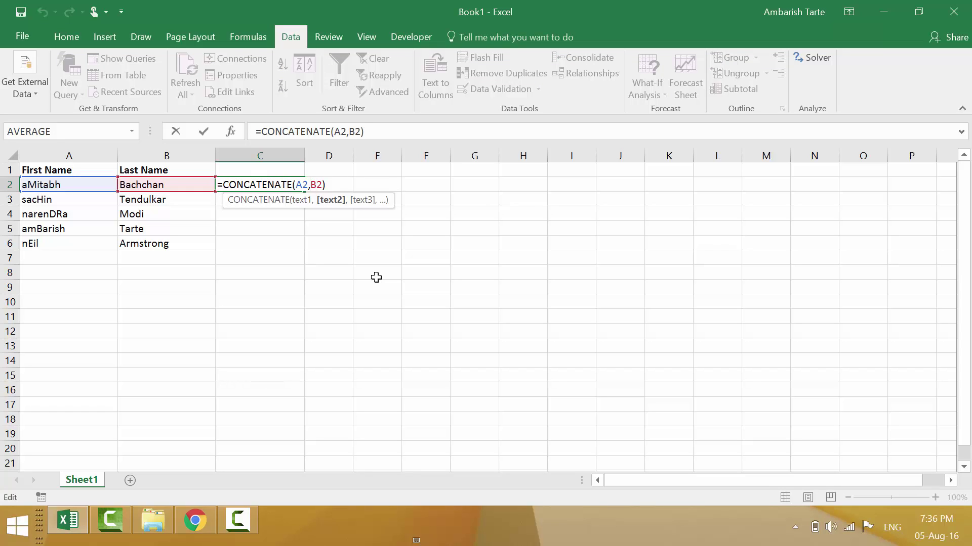
pyautogui.write('"')
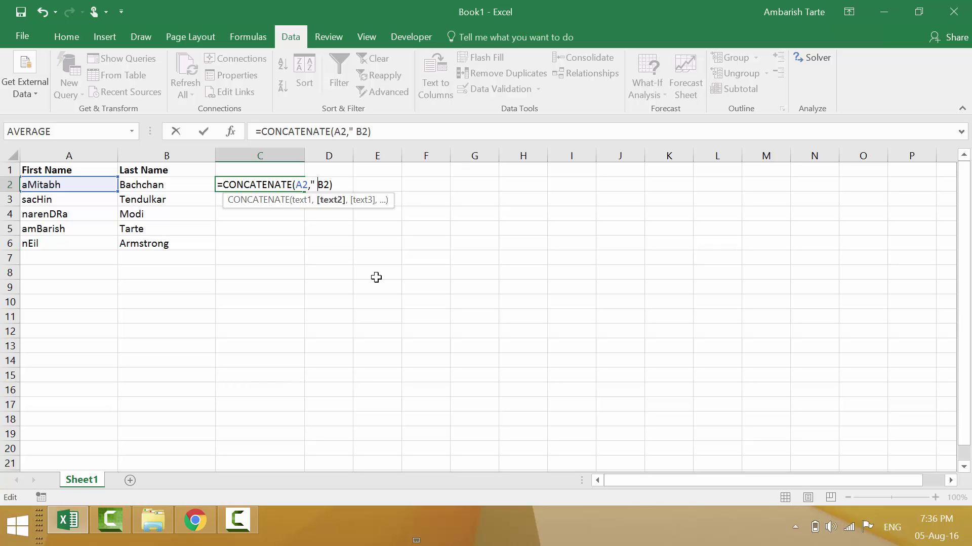
pyautogui.write(' "')
pyautogui.write(',')
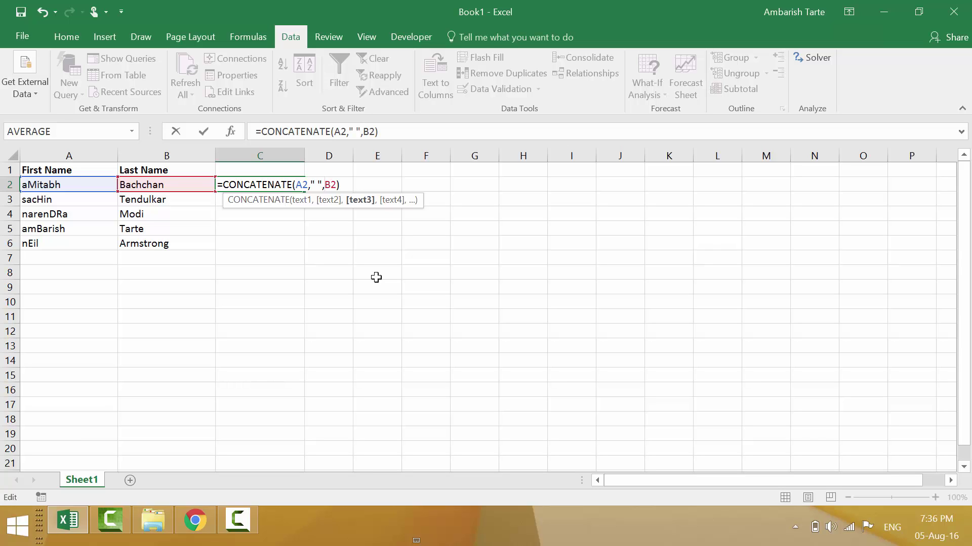
pyautogui.hotkey('ctrl', 'Return')
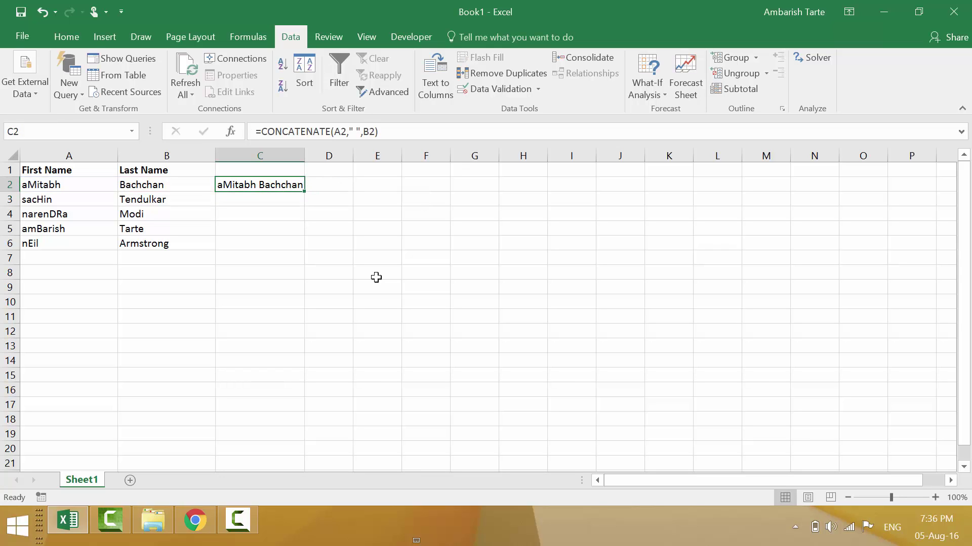
# - Fill the CONCATENATE formula from C2 down to C6
pyautogui.click(343, 226)
pyautogui.click(285, 188)
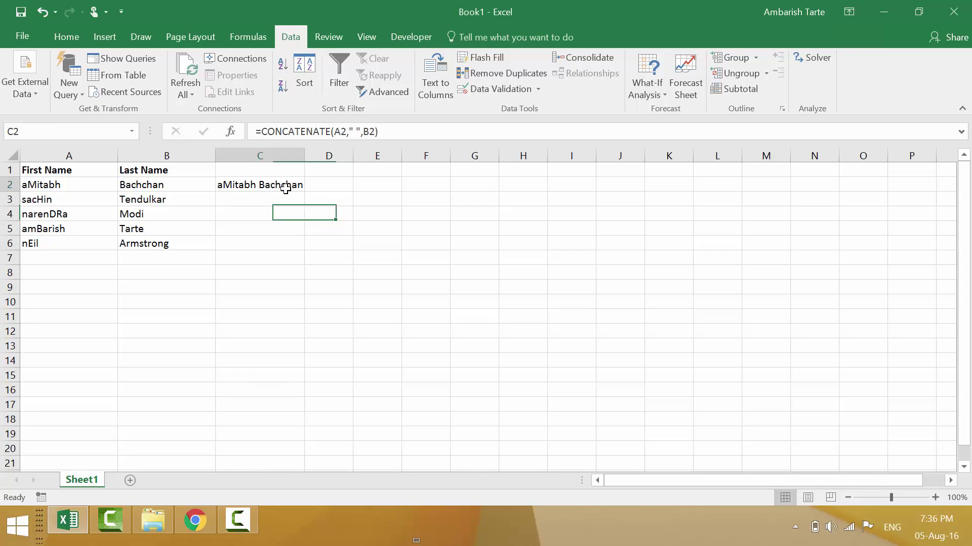
pyautogui.doubleClick(306, 191)
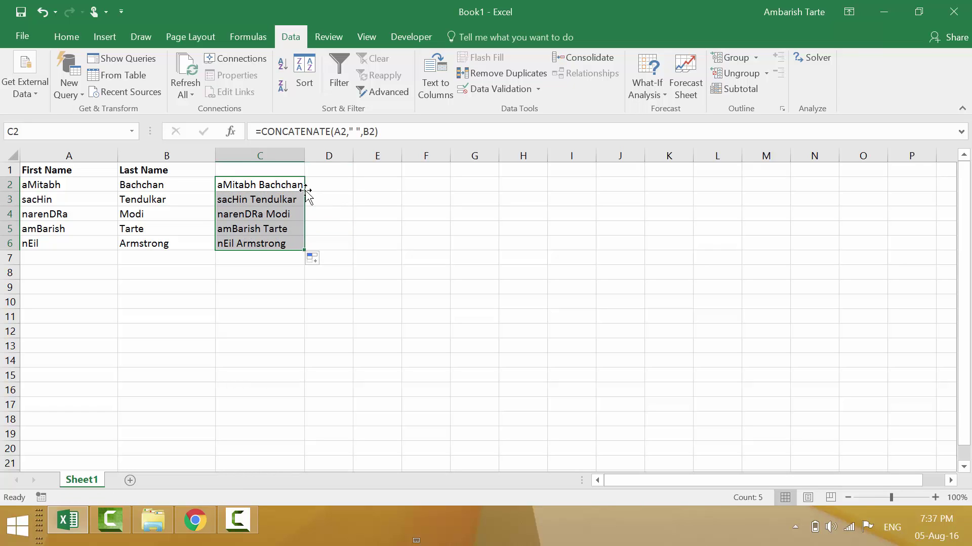
# - Label column C with the header CONCATENATE in C1
pyautogui.press('Up')
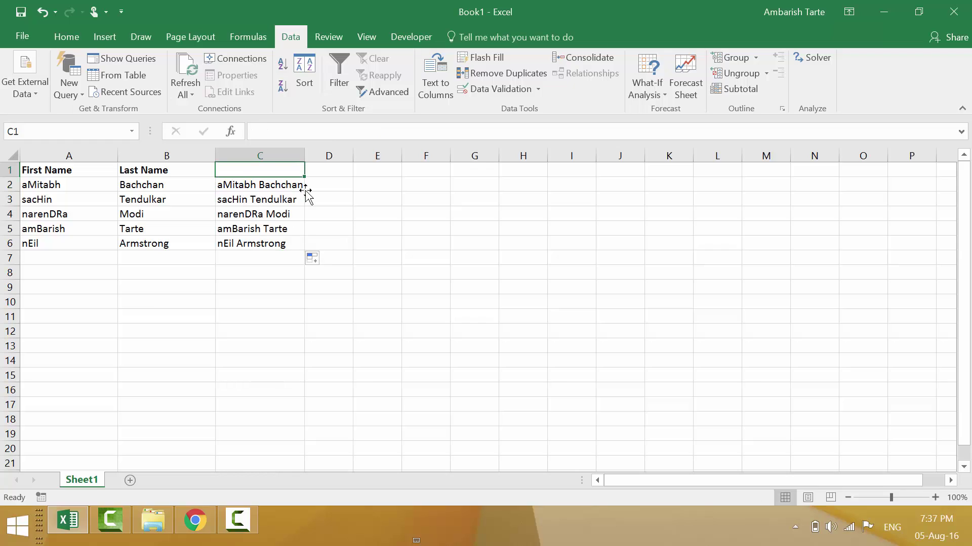
pyautogui.write('CONCATENATE')
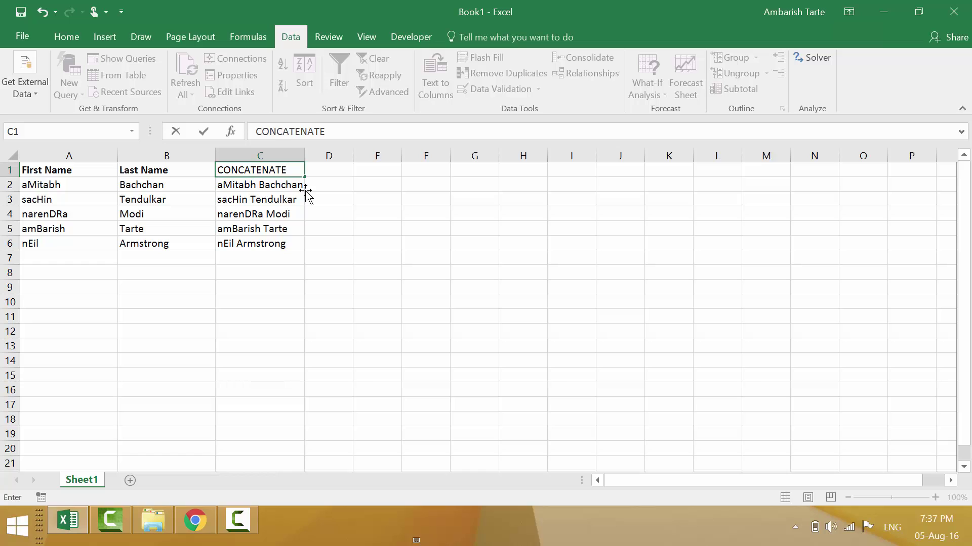
pyautogui.press('Return')
pyautogui.press('Up')
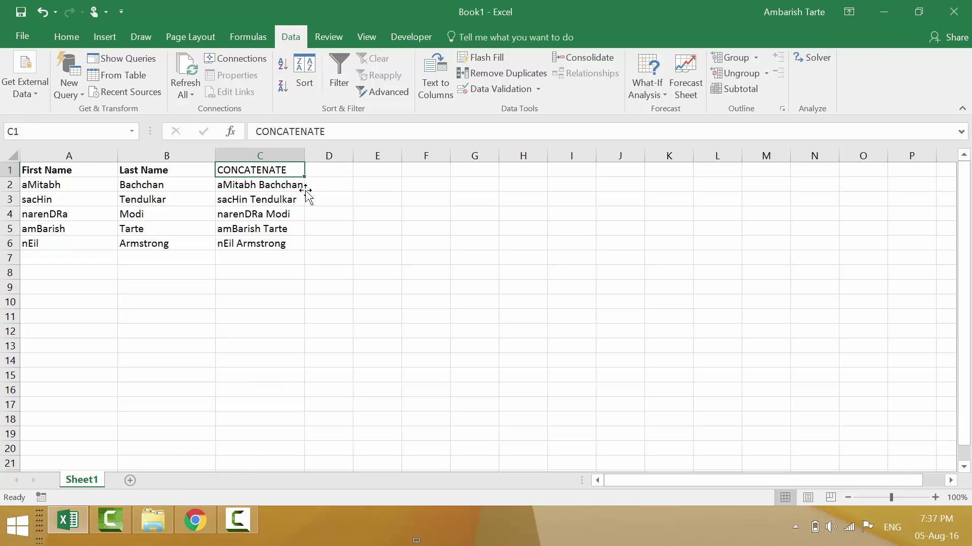
pyautogui.press('Down')
# - Enter =LEN(A2) in D2 and fill it down to D6 (7, 6, 8, 8, 4)
pyautogui.press('Right')
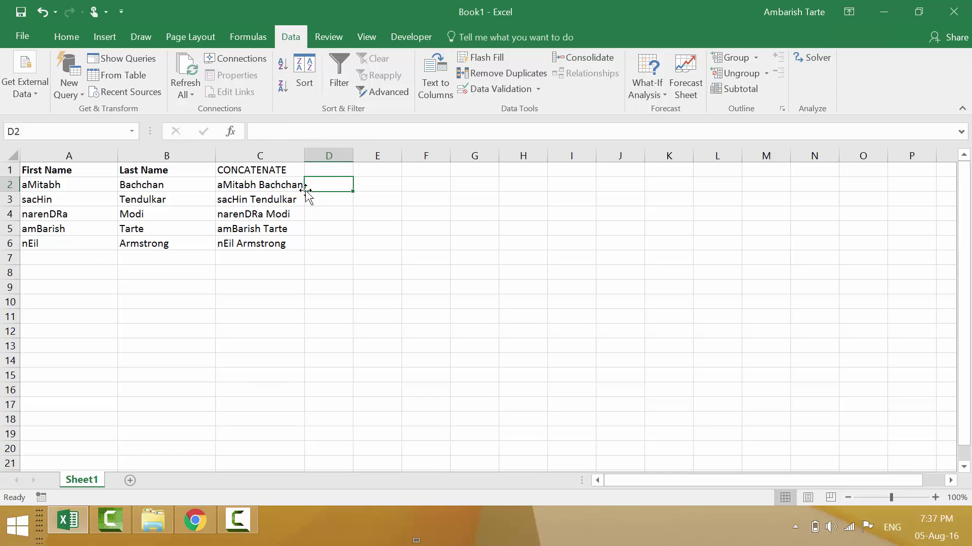
pyautogui.write('=len')
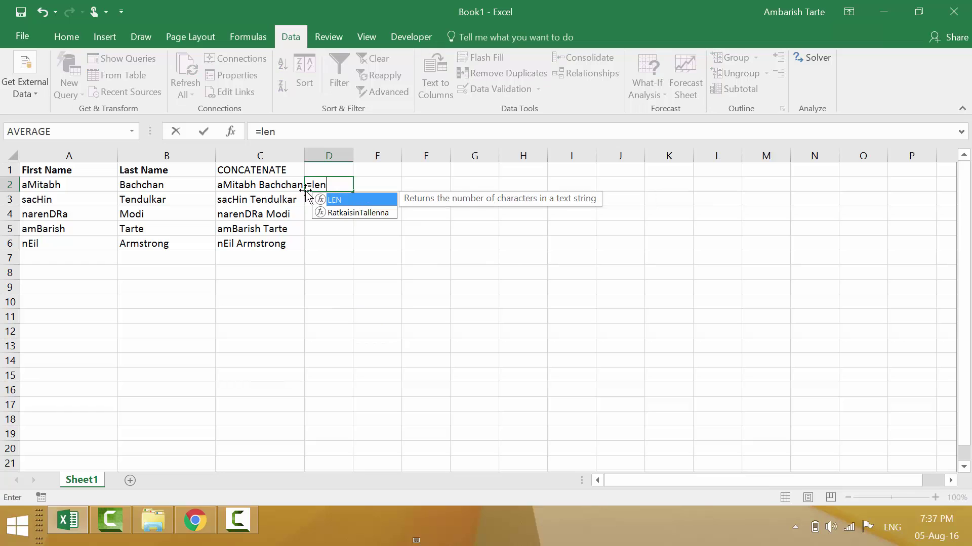
pyautogui.press('Tab')
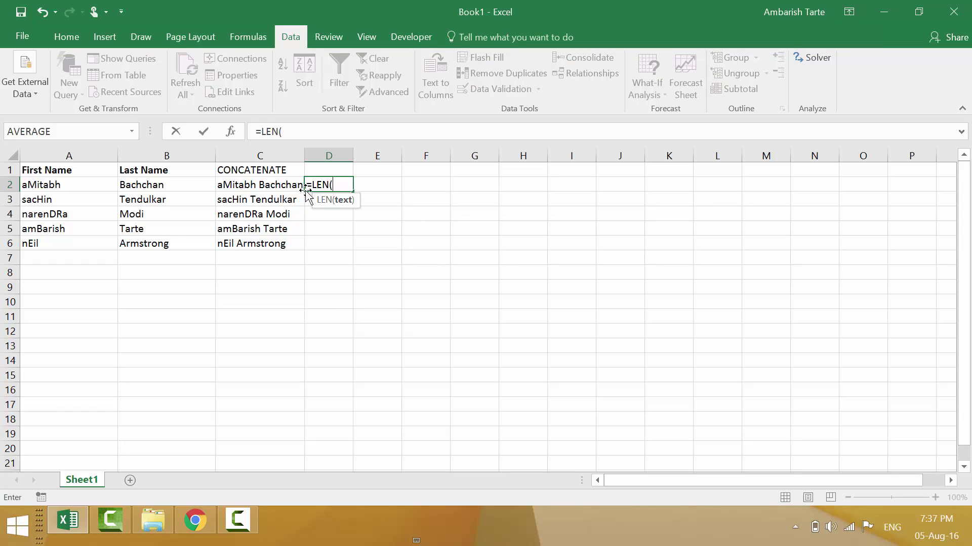
pyautogui.press('Left')
pyautogui.press('Left')
pyautogui.press('Left')
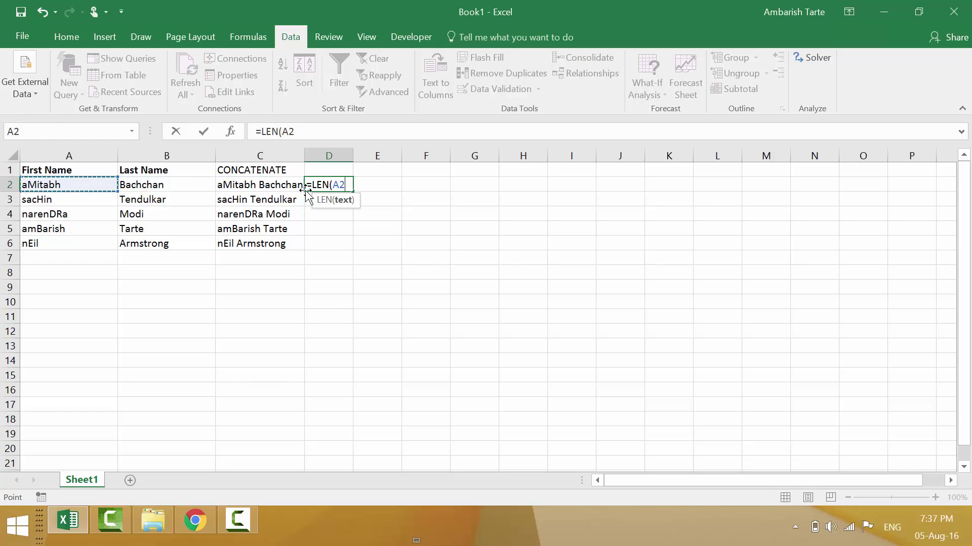
pyautogui.hotkey('ctrl', 'Return')
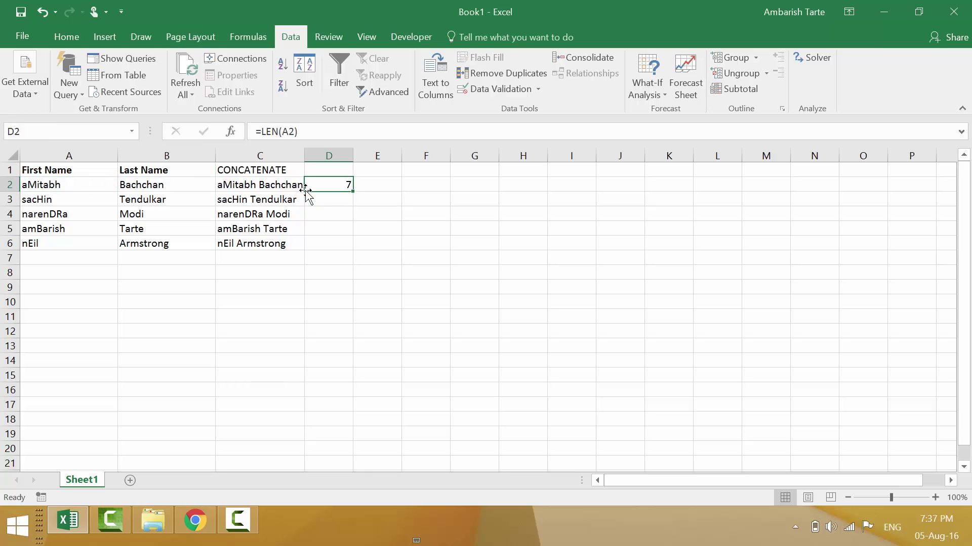
pyautogui.doubleClick(355, 193)
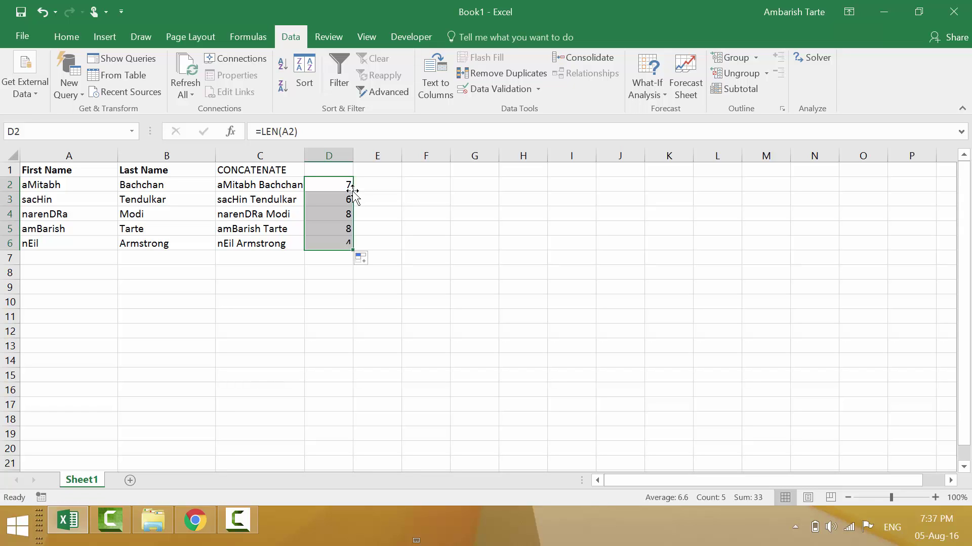
# - Label column D with the header LEN in D1
pyautogui.press('Up')
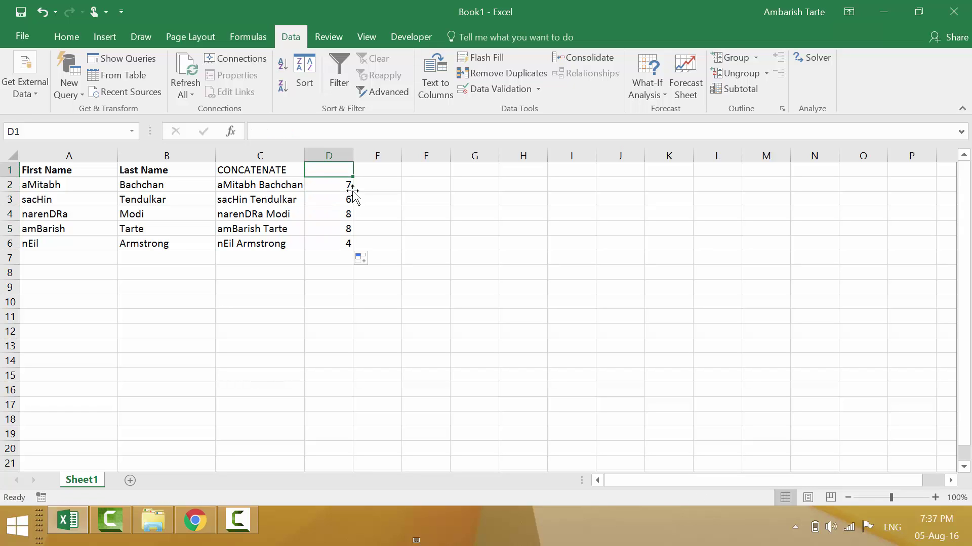
pyautogui.write('LEN')
pyautogui.press('Return')
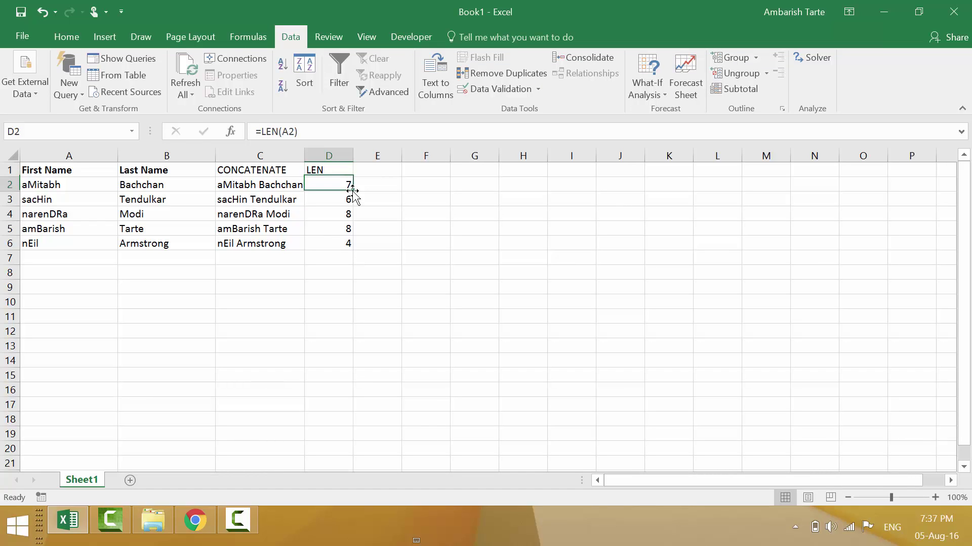
pyautogui.press('Right')
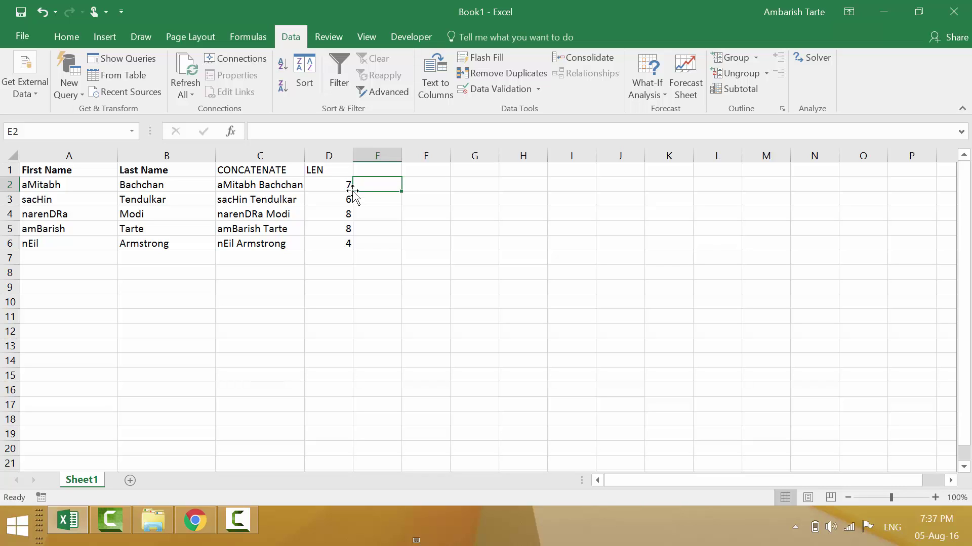
# - Enter =UPPER(A2) in E2 and fill it down to E6 (AMITABH through NEIL)
pyautogui.write('=up')
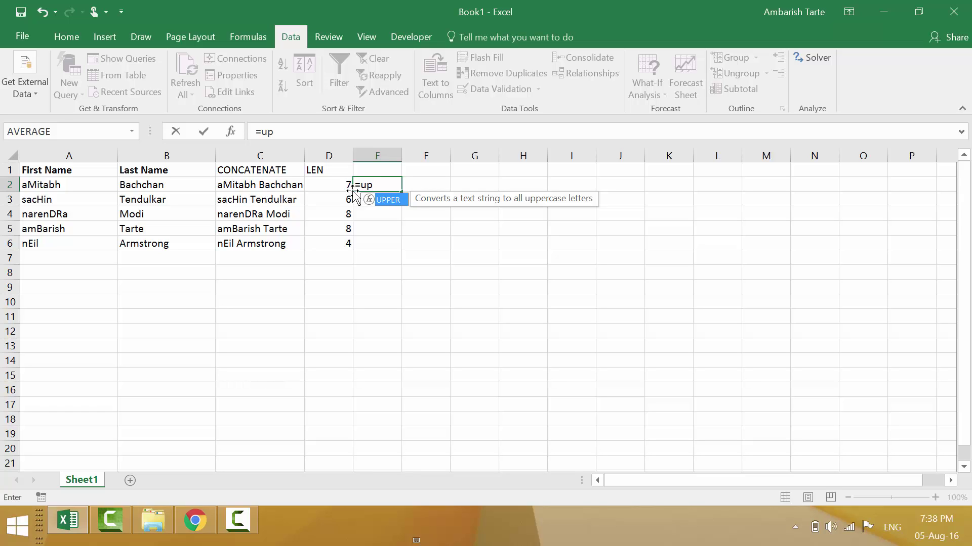
pyautogui.press('Tab')
pyautogui.press('Left')
pyautogui.press('Left')
pyautogui.press('Left')
pyautogui.press('Left')
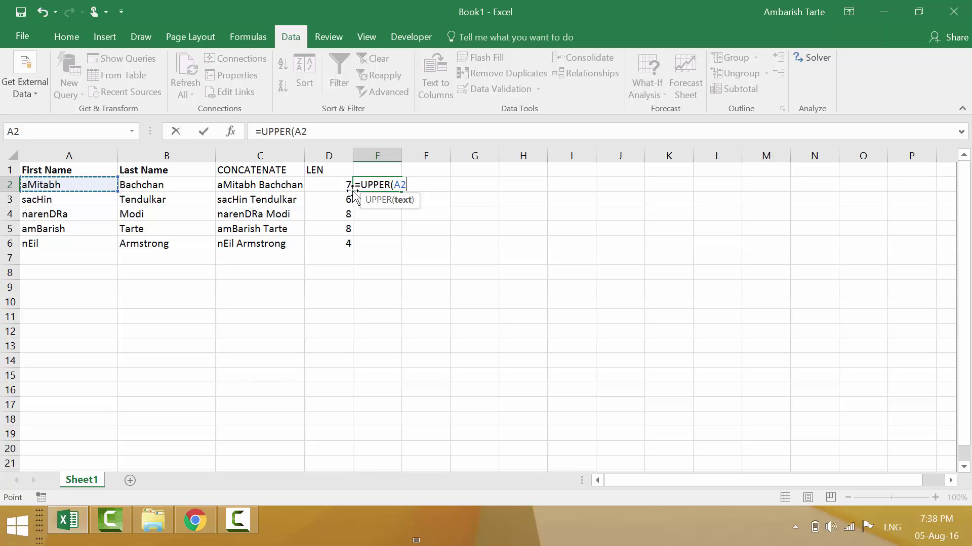
pyautogui.press('Return')
pyautogui.press('Up')
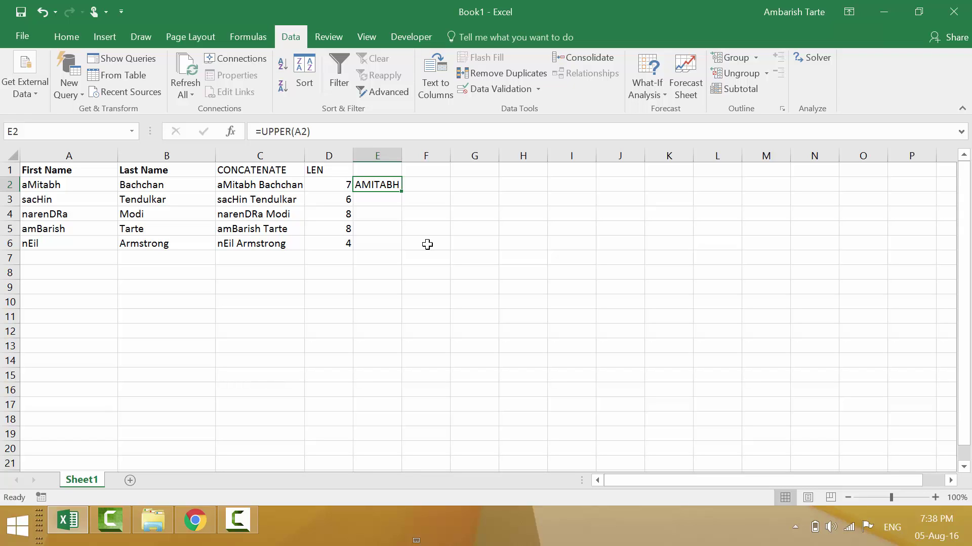
pyautogui.moveTo(402, 192); pyautogui.dragTo(403, 192)
pyautogui.doubleClick(402, 191)
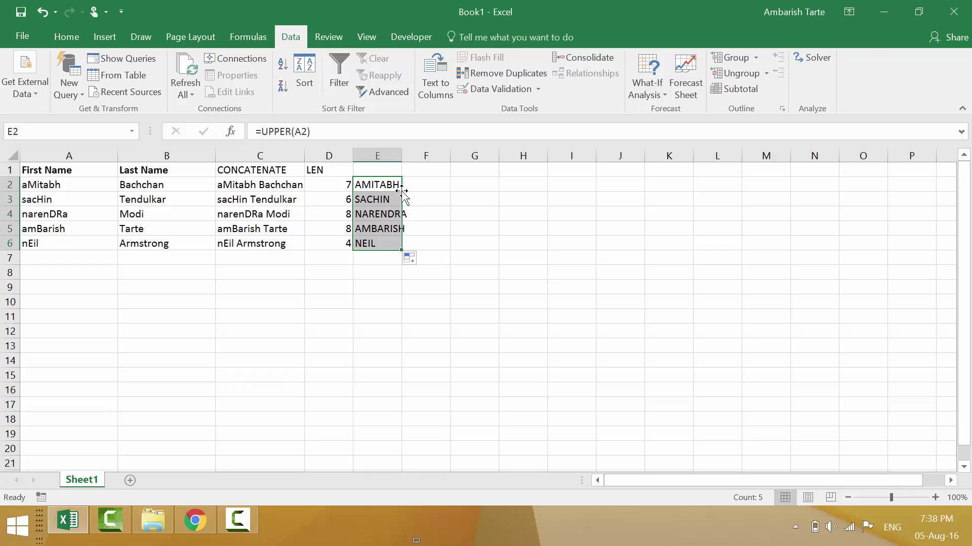
pyautogui.click(404, 192)
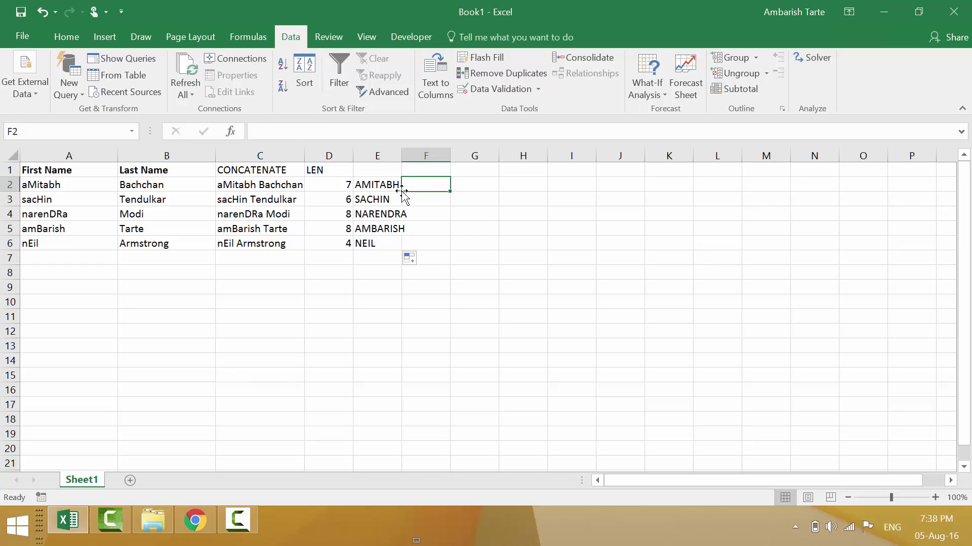
# - Enter =LOWER(A2) in F2 and fill it down to F6 (amitabh through neil)
pyautogui.write('=low')
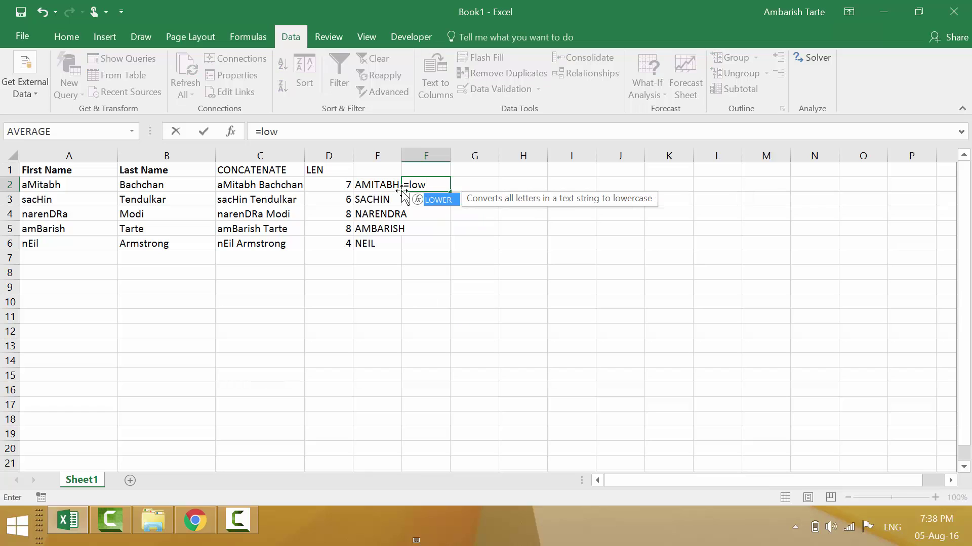
pyautogui.press('Tab')
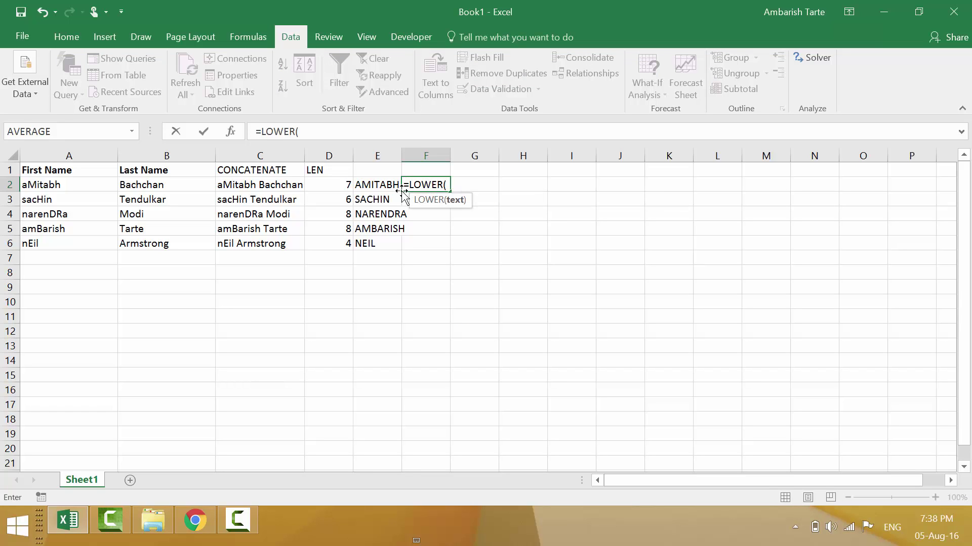
pyautogui.press('Left')
pyautogui.press('Left')
pyautogui.press('Left')
pyautogui.press('Left')
pyautogui.press('Left')
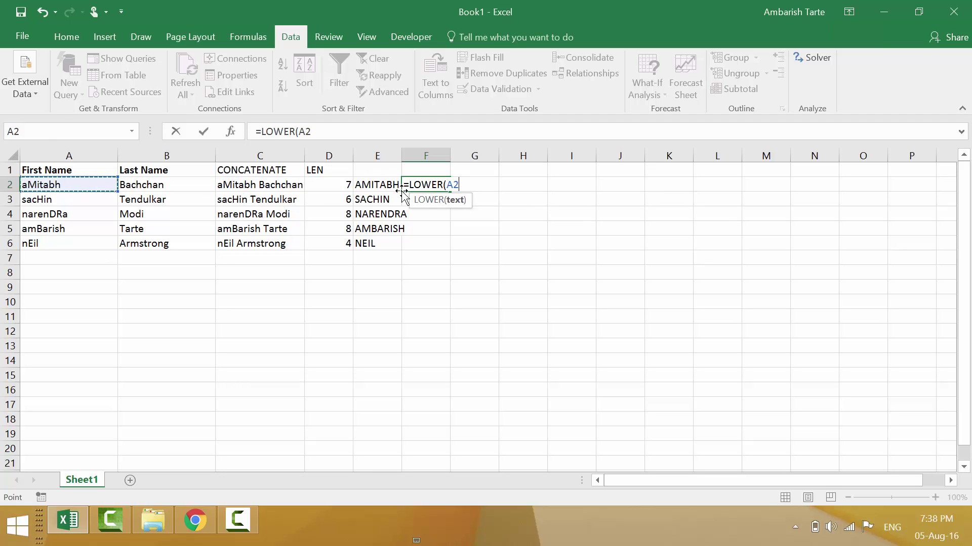
pyautogui.write(')')
pyautogui.hotkey('ctrl', 'Return')
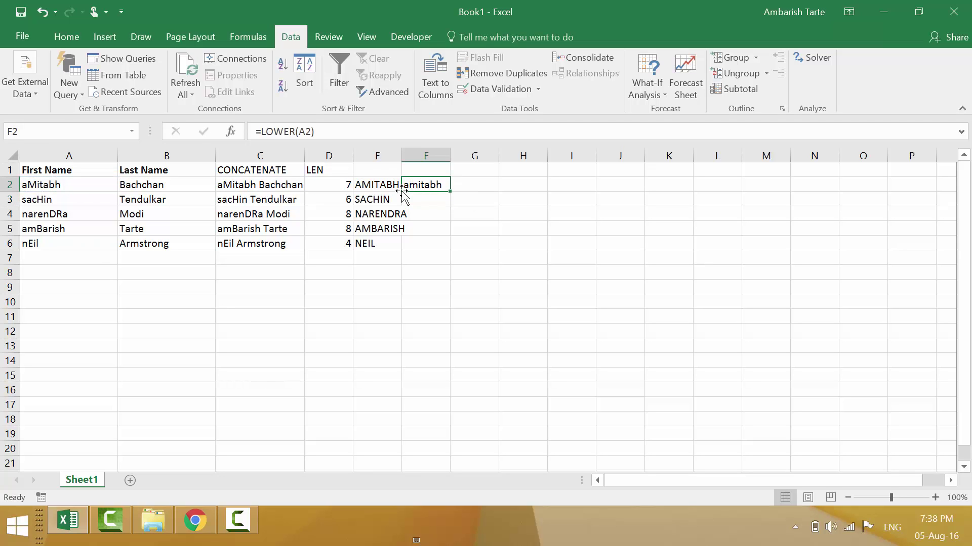
pyautogui.doubleClick(450, 192)
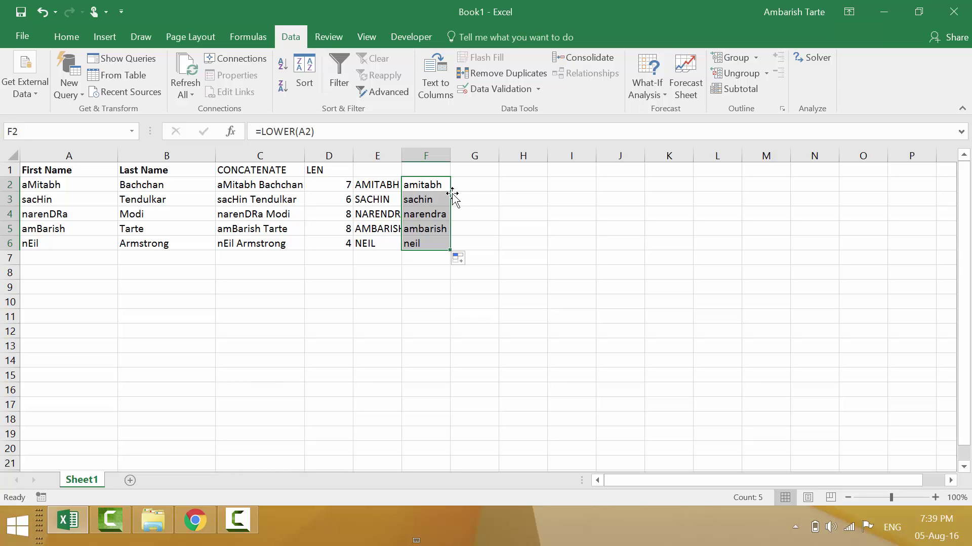
pyautogui.press('Right')
# - Enter =PROPER(A2) in G2 and drag-fill it down to G6 (Amitabh through Neil)
pyautogui.write('=')
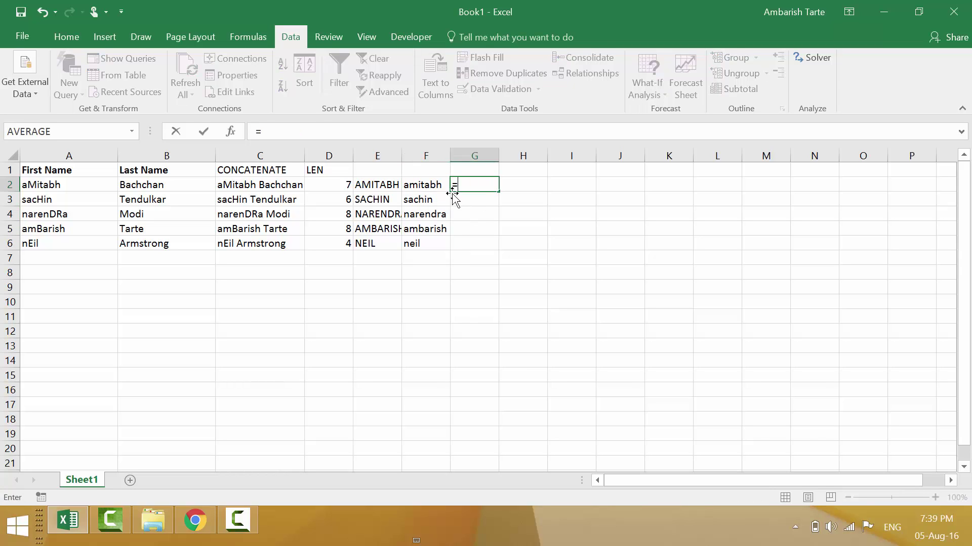
pyautogui.write('prop')
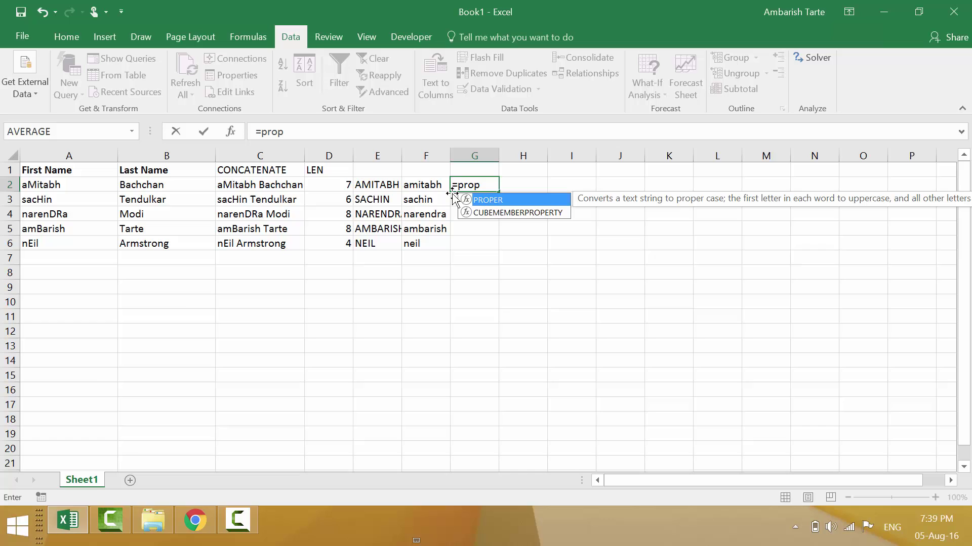
pyautogui.press('Tab')
pyautogui.press('Left')
pyautogui.press('Left')
pyautogui.press('Left')
pyautogui.press('Left')
pyautogui.press('Left')
pyautogui.press('Left')
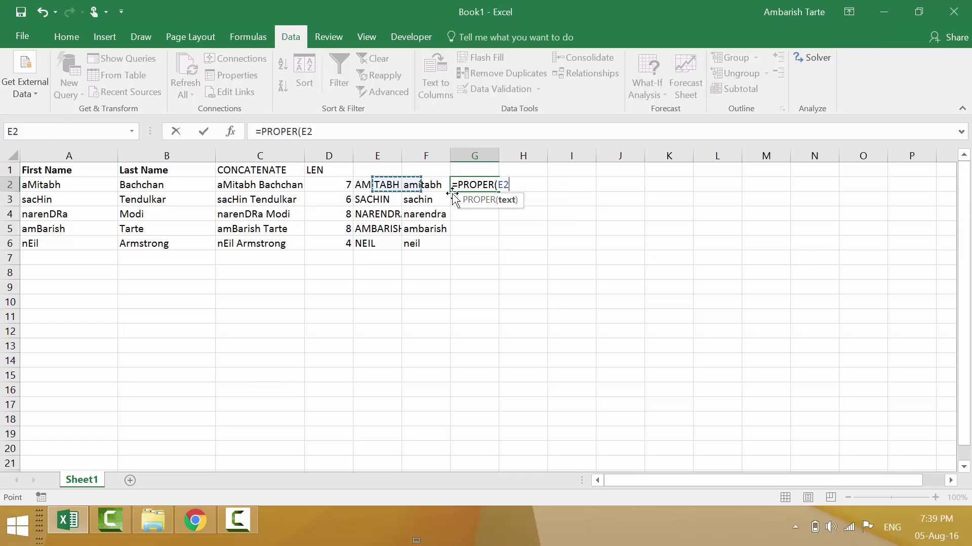
pyautogui.write(')')
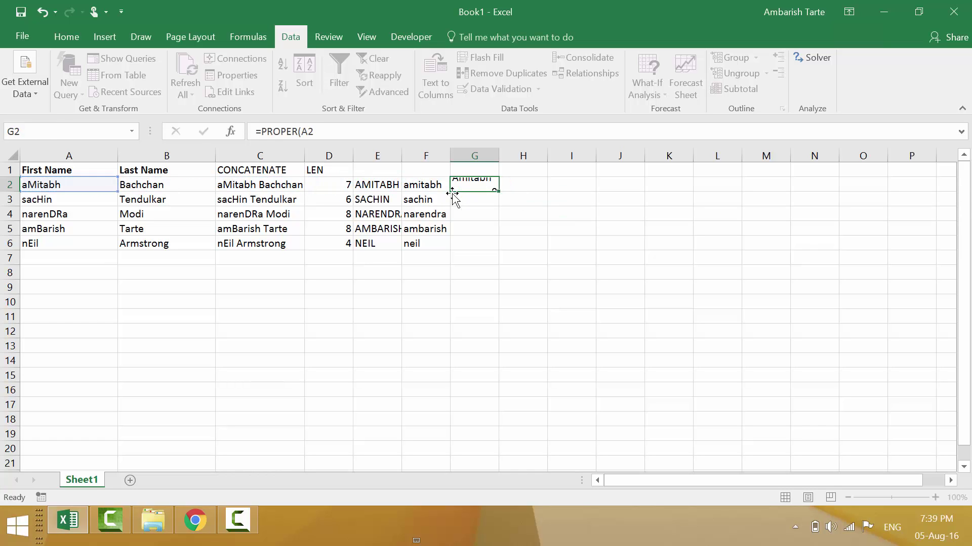
pyautogui.hotkey('ctrl', 'Return')
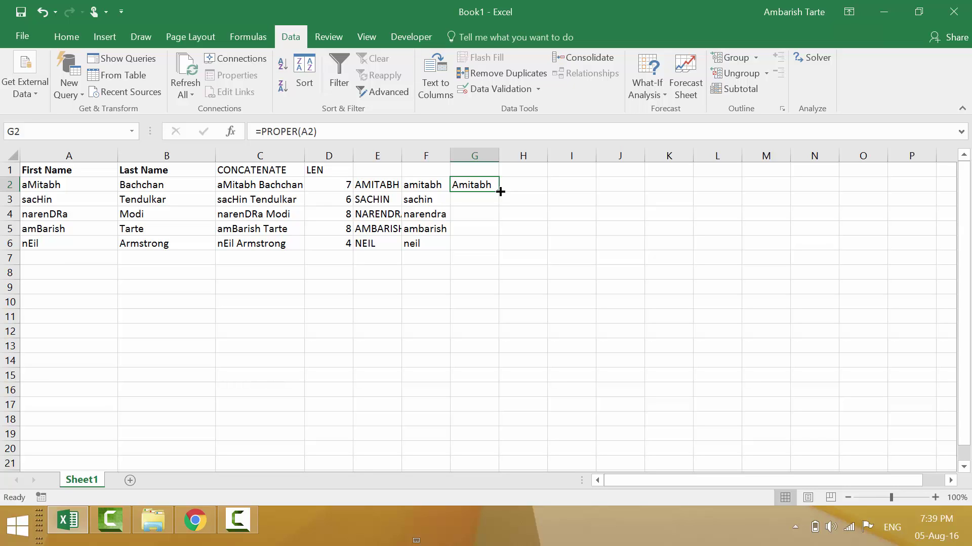
pyautogui.moveTo(500, 191); pyautogui.dragTo(500, 249)
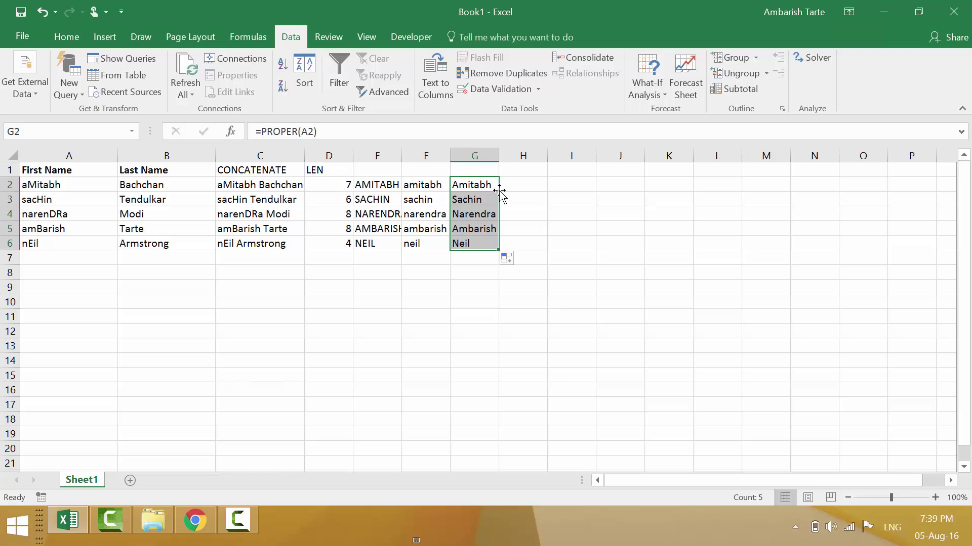
# - Type the headers UPPER in E1 and LOWER in F1
pyautogui.press('Up')
pyautogui.press('Left')
pyautogui.press('Left')
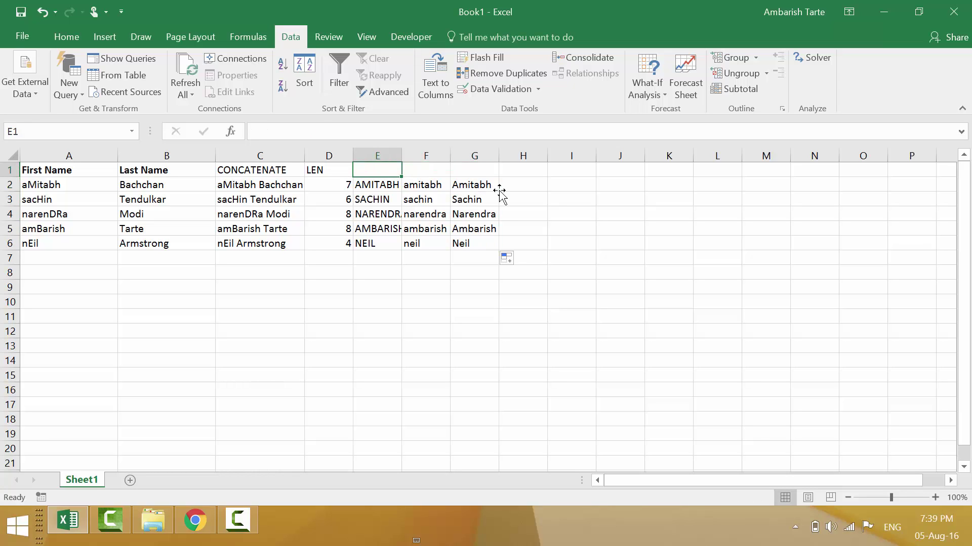
pyautogui.write('UPPER')
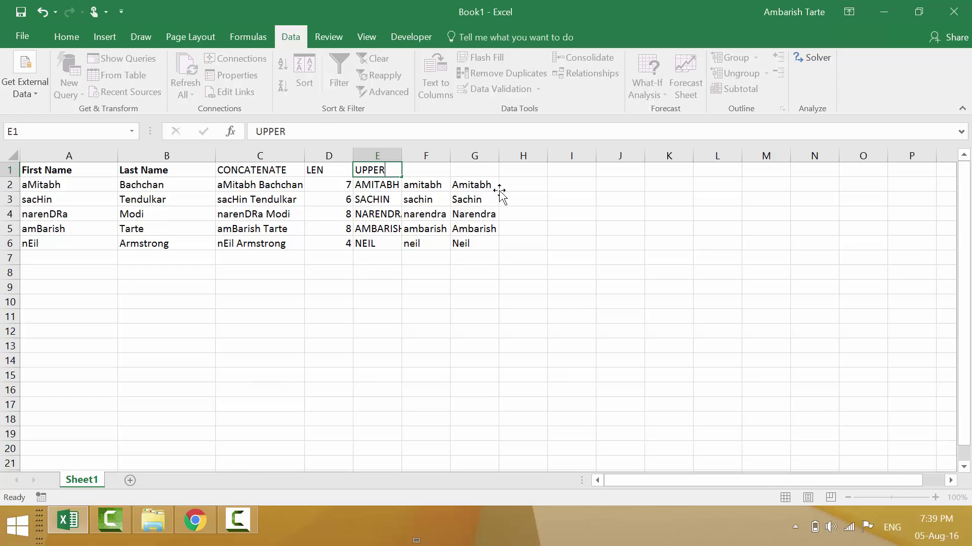
pyautogui.press('Left')
pyautogui.press('Right')
pyautogui.press('Right')
pyautogui.write('LOWER')
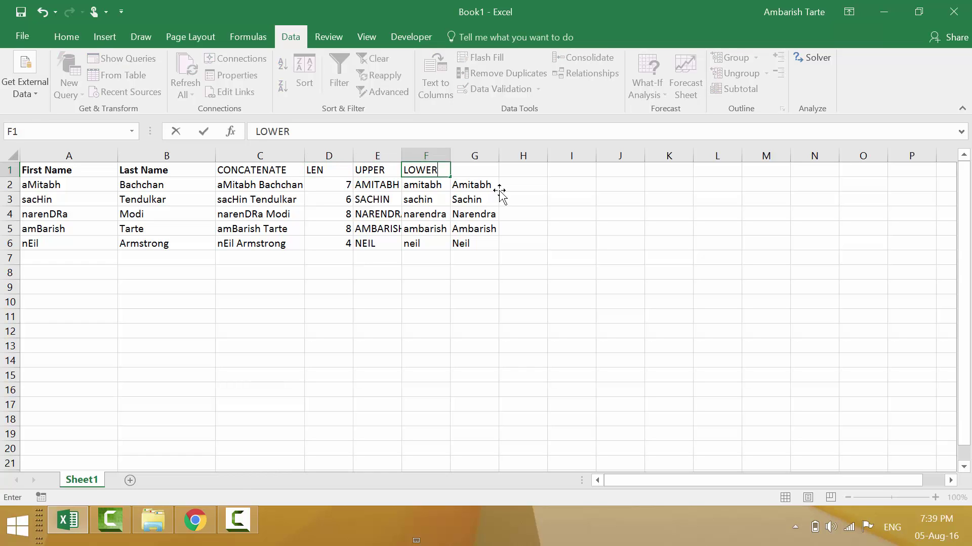
pyautogui.press('Right')
# - Enter the G1 header, correcting its last letter so it reads PROPEP
pyautogui.write('PROPEr')
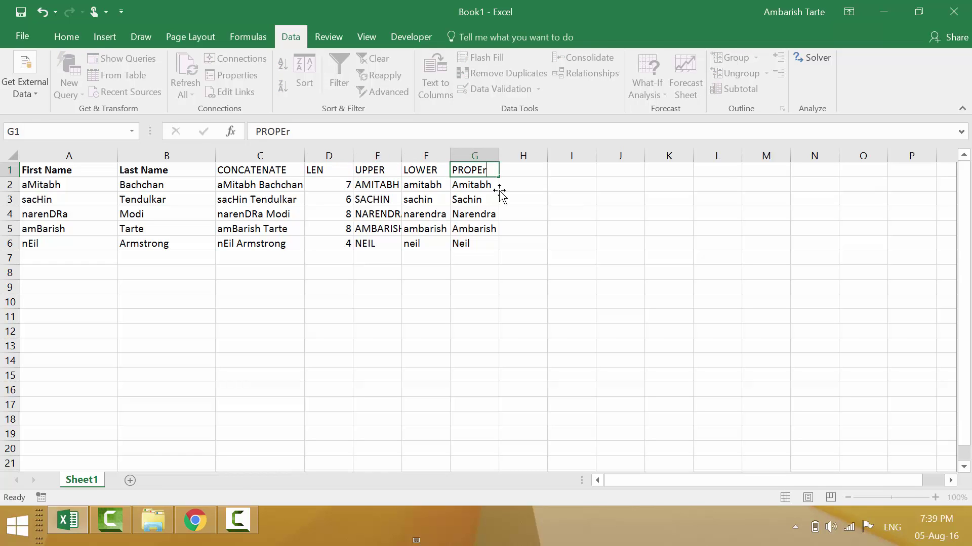
pyautogui.press('Return')
pyautogui.press('Up')
pyautogui.press('Right')
pyautogui.press('Right')
pyautogui.press('Right')
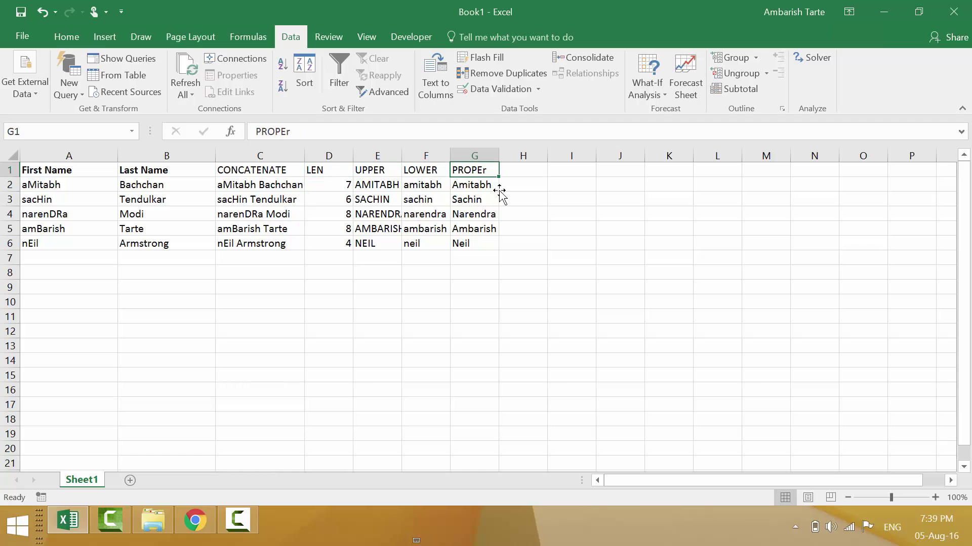
pyautogui.press('F2')
pyautogui.press('BackSpace')
pyautogui.write('P')
pyautogui.press('Return')
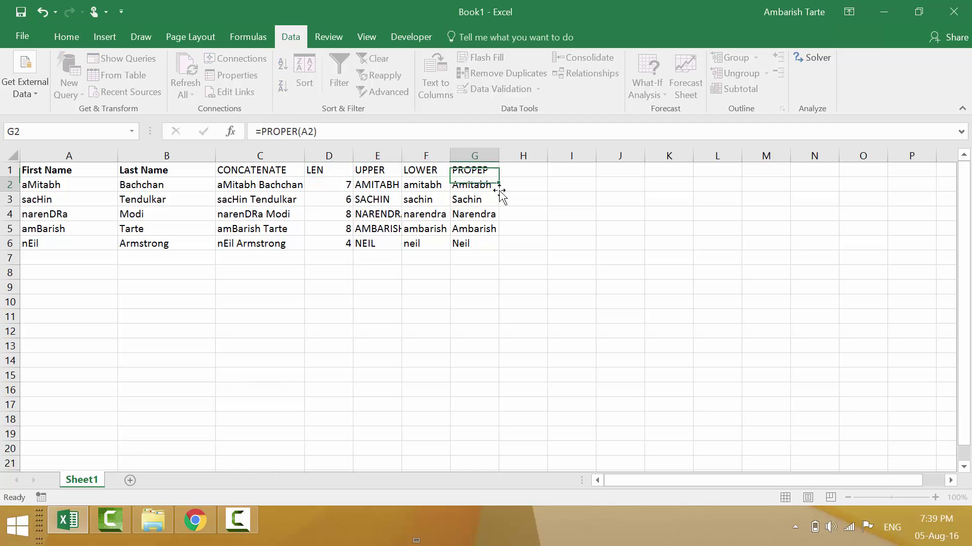
pyautogui.press('Right')
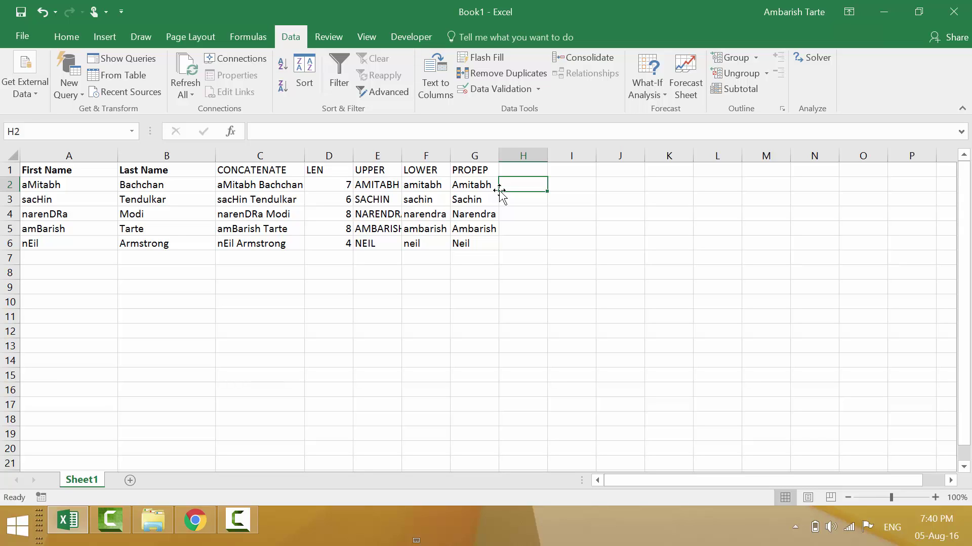
# - Enter =LEFT(A2,3) in H2 and fill it down to H6 (aMi, sac, nar, amB, nEi)
pyautogui.write('=lef')
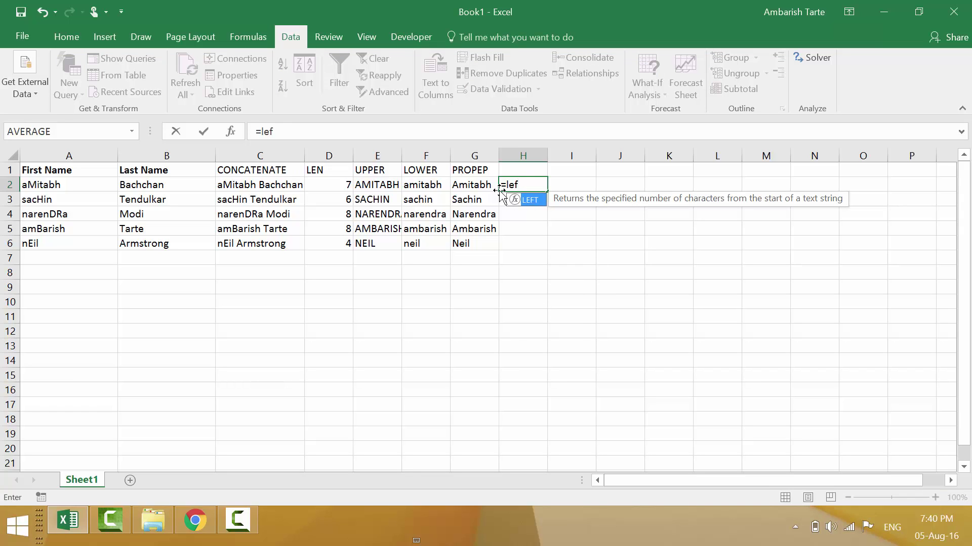
pyautogui.press('Tab')
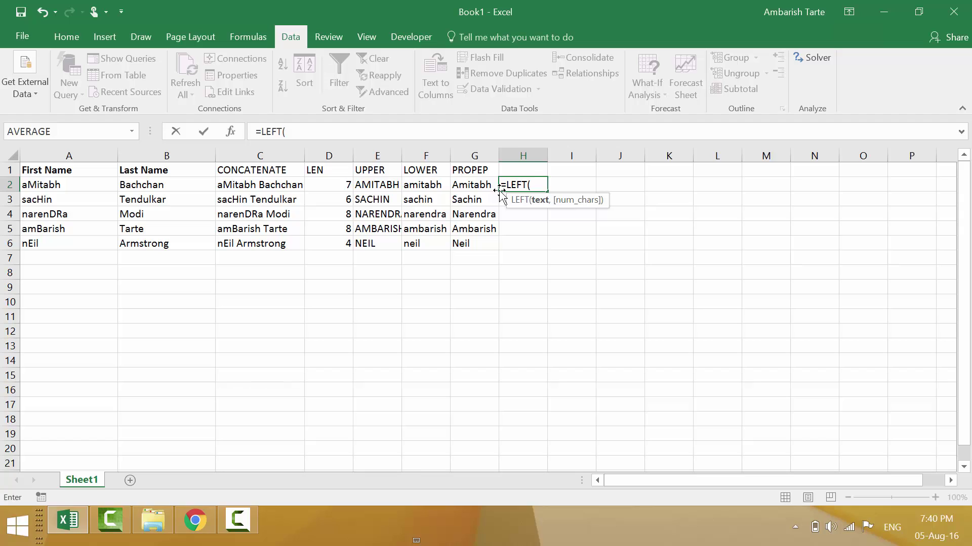
pyautogui.press('Left')
pyautogui.press('Left')
pyautogui.press('Left')
pyautogui.press('Left')
pyautogui.press('Left')
pyautogui.press('Left')
pyautogui.press('Left')
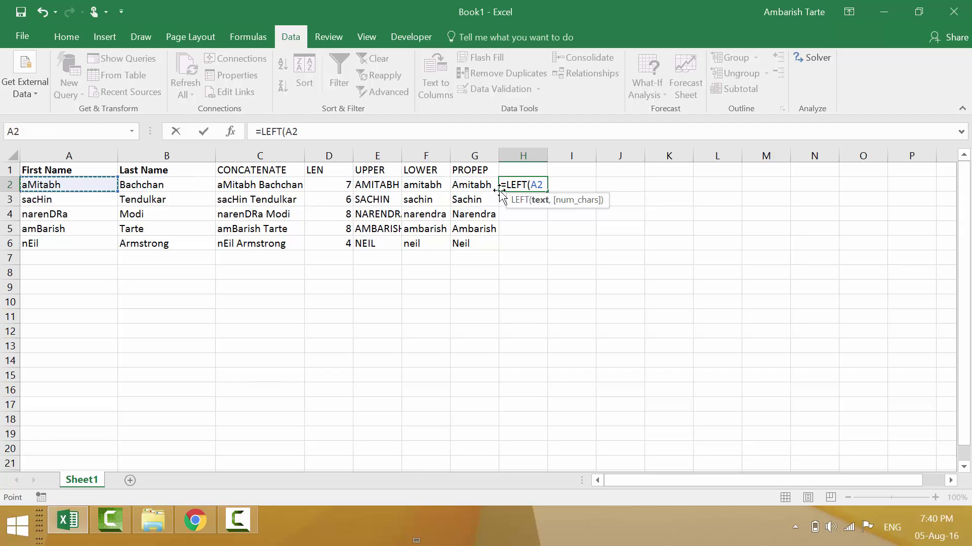
pyautogui.write(',3')
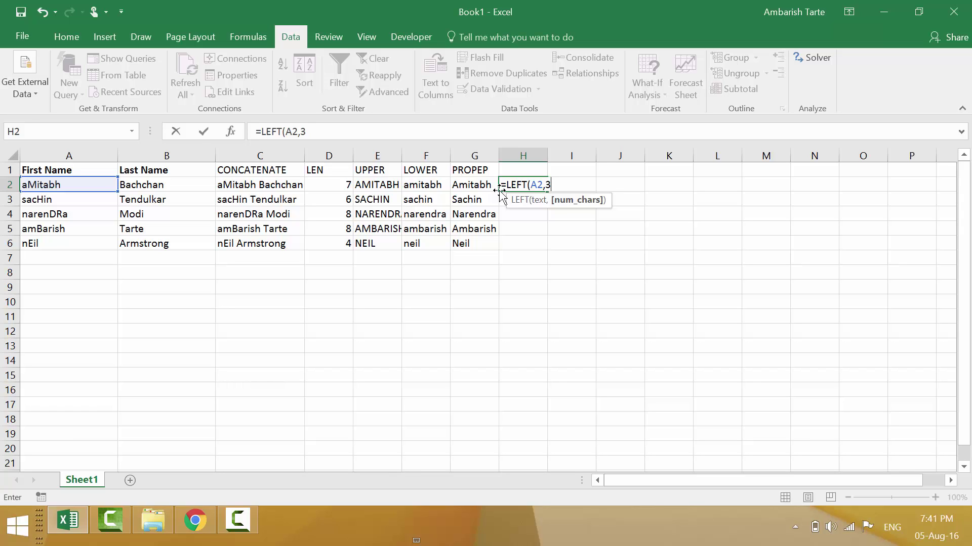
pyautogui.press('Return')
pyautogui.click(508, 186)
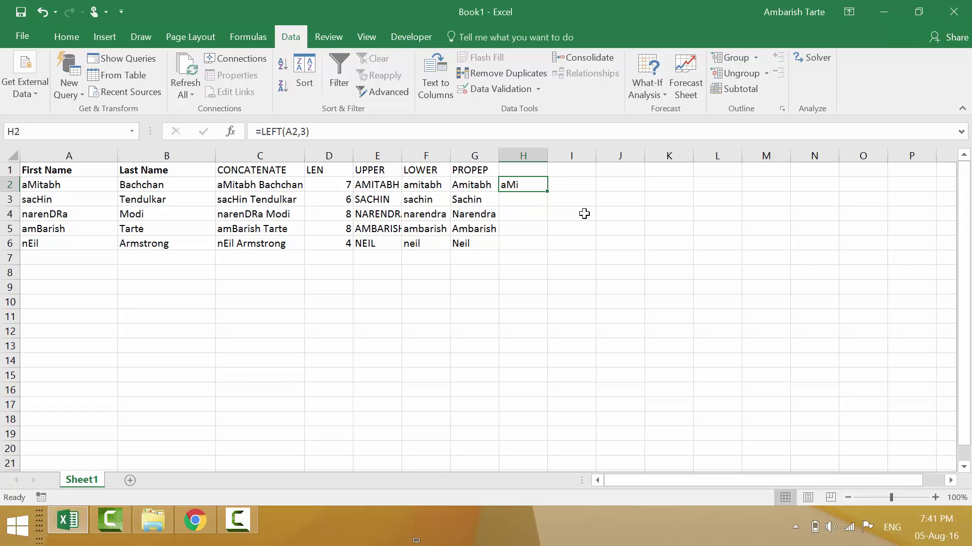
pyautogui.doubleClick(547, 191)
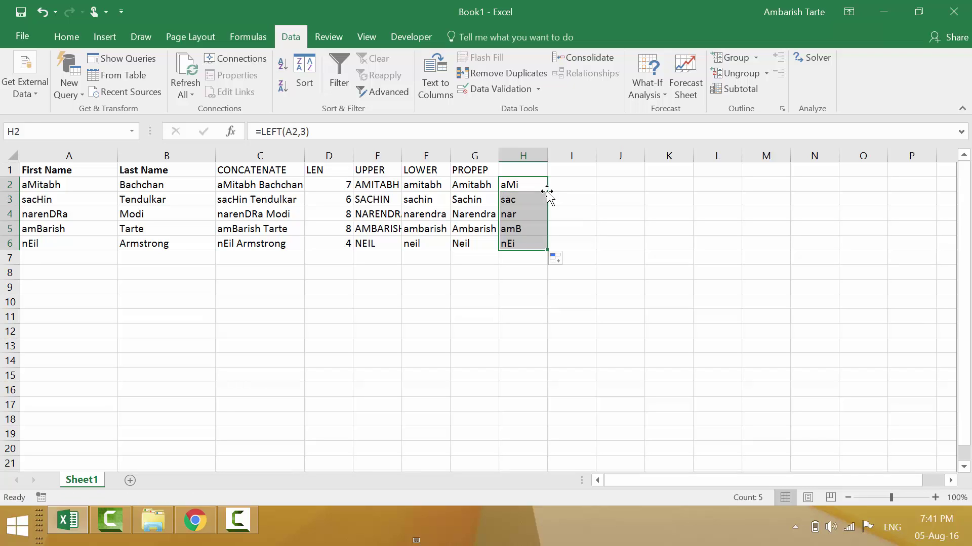
pyautogui.press('Up')
# - Enter =RIGHT(A2,2) in I2 and fill it down to I6 (bh, in, Ra, sh, il)
pyautogui.click(548, 191)
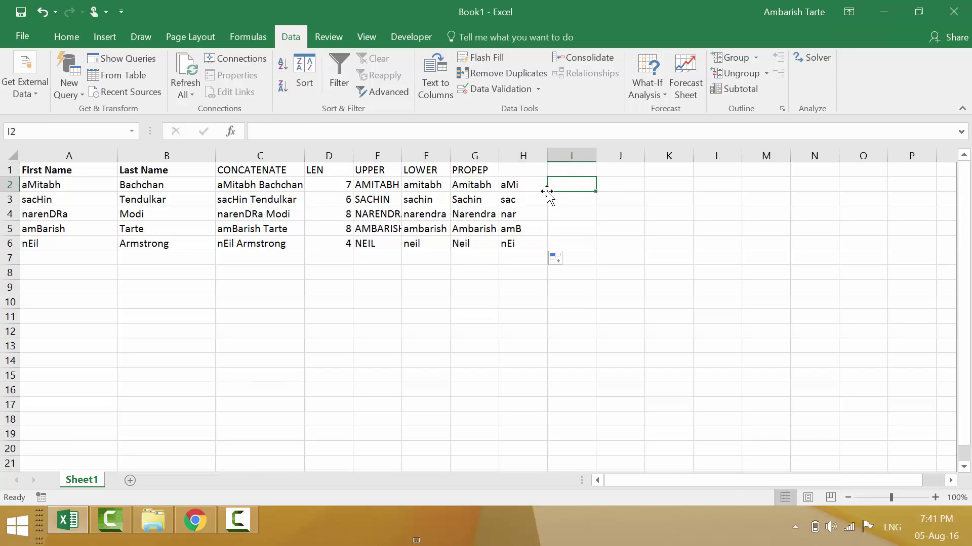
pyautogui.write('=righ')
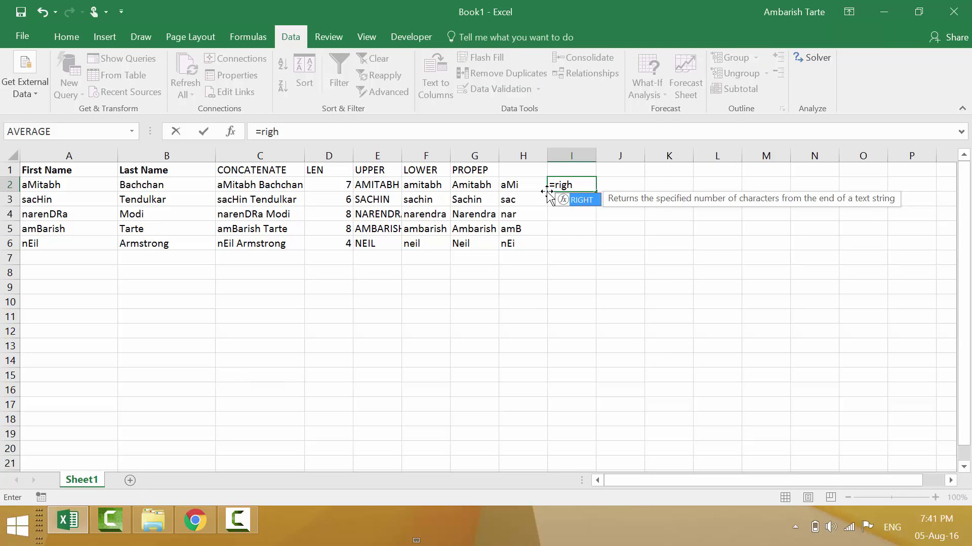
pyautogui.press('Tab')
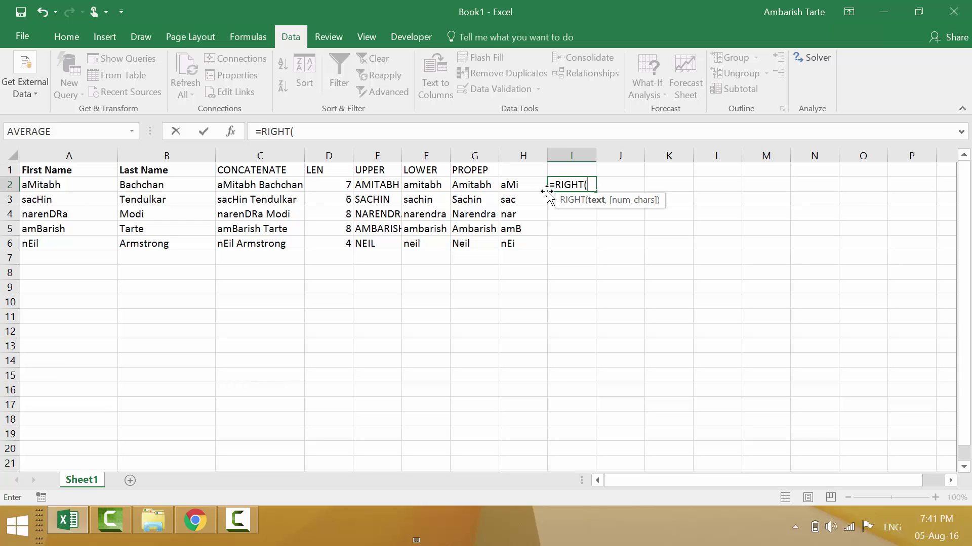
pyautogui.press('Left')
pyautogui.press('Left')
pyautogui.press('Left')
pyautogui.press('Left')
pyautogui.press('Left')
pyautogui.press('Left')
pyautogui.press('Left')
pyautogui.press('Left')
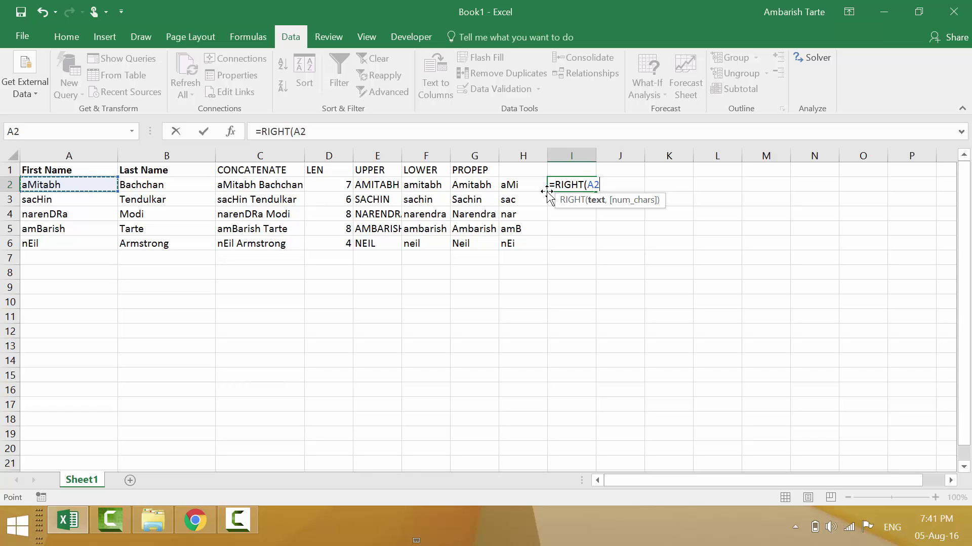
pyautogui.write(',')
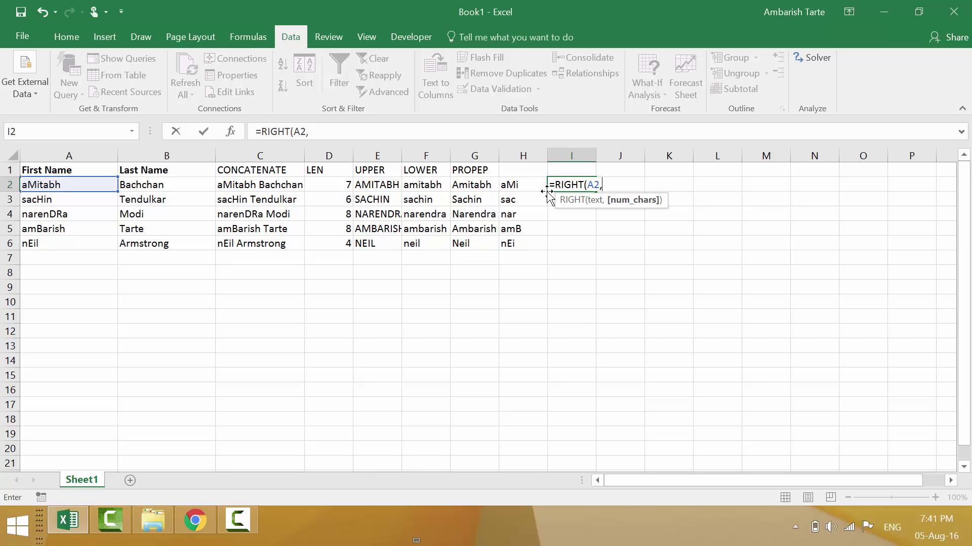
pyautogui.write('2')
pyautogui.write(')')
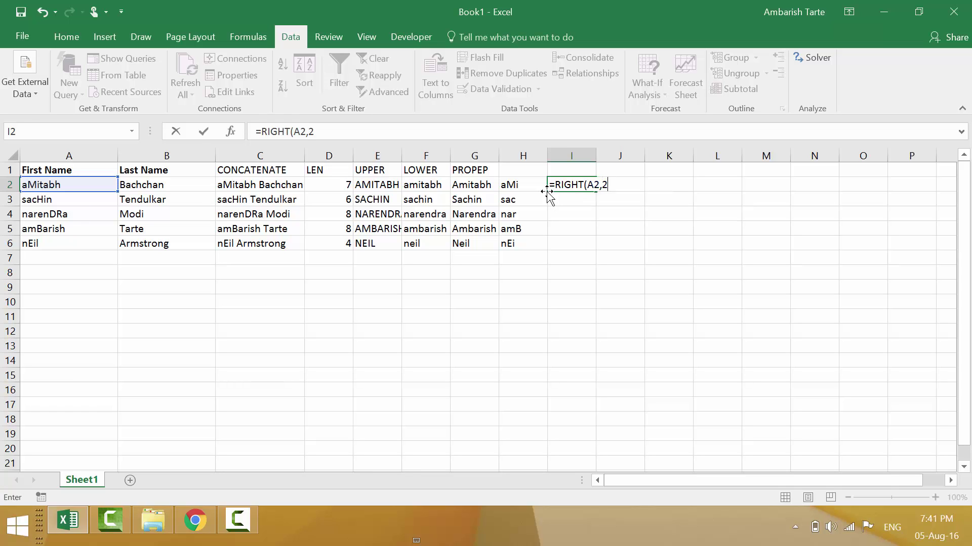
pyautogui.hotkey('ctrl', 'Return')
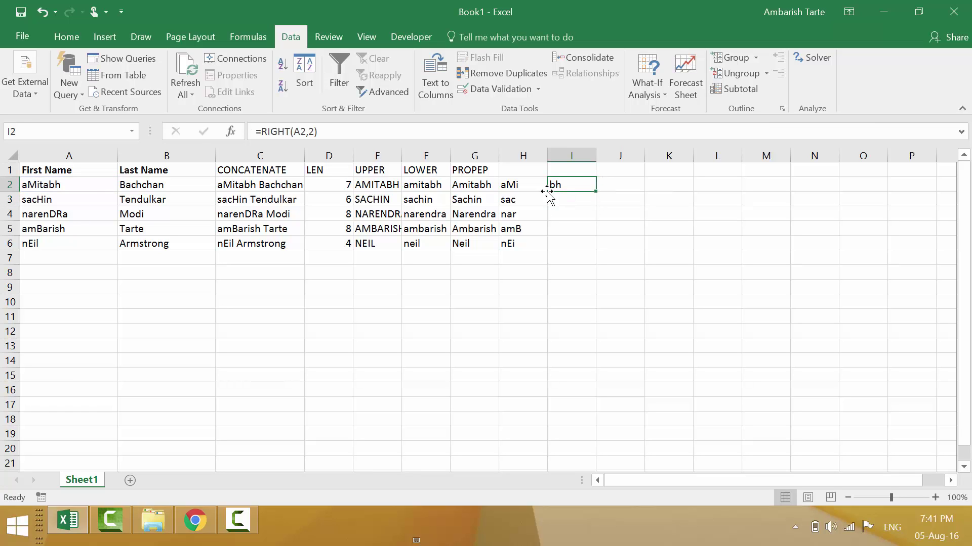
pyautogui.doubleClick(594, 193)
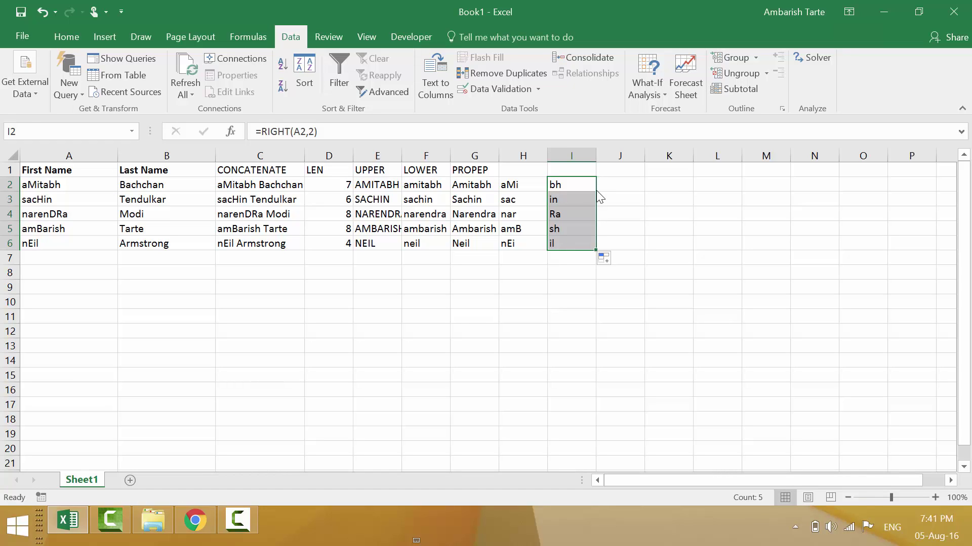
pyautogui.click(597, 191)
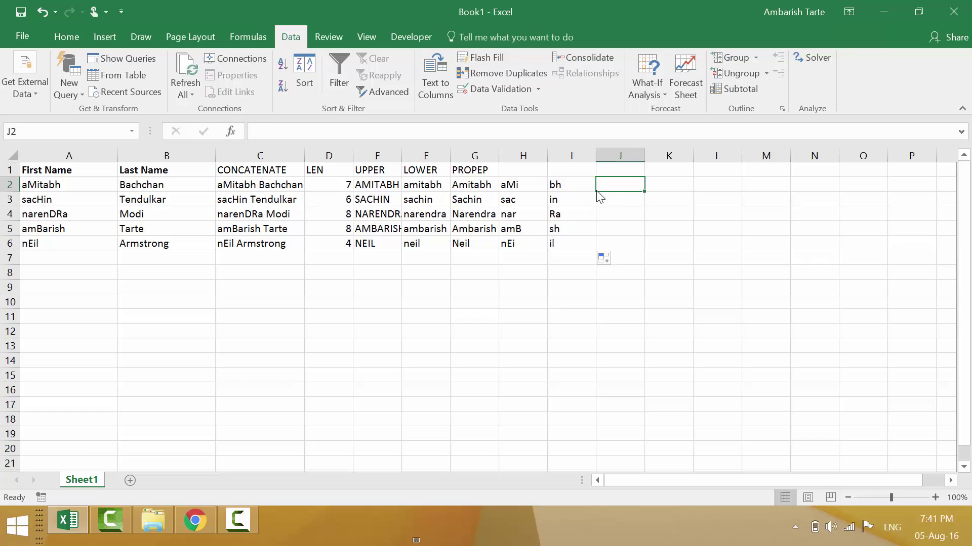
# - Type the headers LEFT in H1, RIGHT in I1 and MID in J1
pyautogui.press('Left')
pyautogui.press('Left')
pyautogui.press('Up')
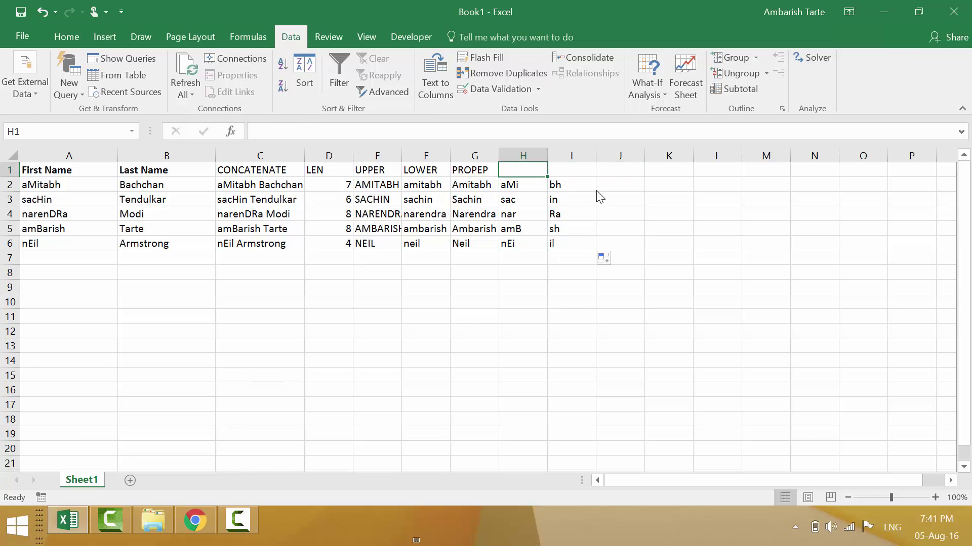
pyautogui.write('LEFT')
pyautogui.press('Tab')
pyautogui.write('RI')
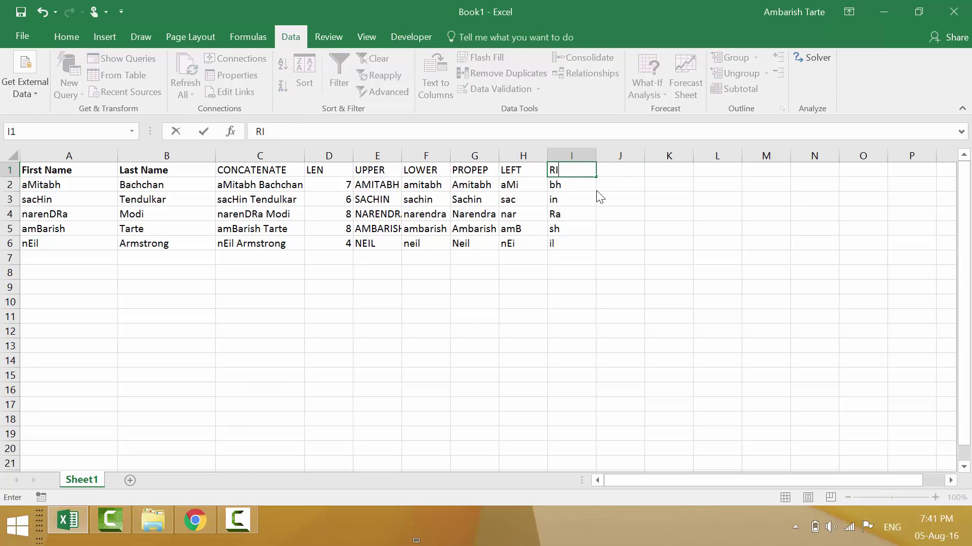
pyautogui.write('GHT')
pyautogui.hotkey('ctrl', 'Return')
pyautogui.press('Right')
pyautogui.press('Up')
pyautogui.press('Right')
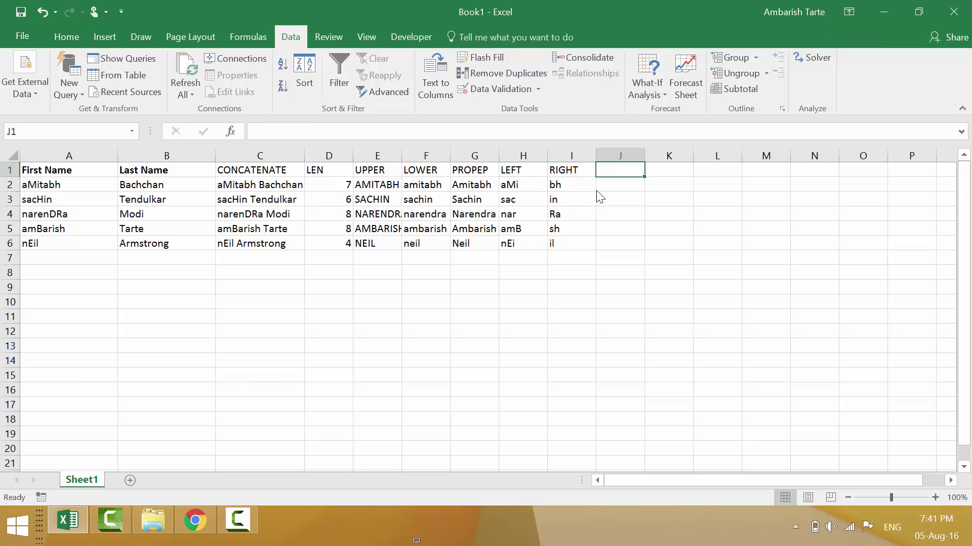
pyautogui.write('MID')
pyautogui.press('Return')
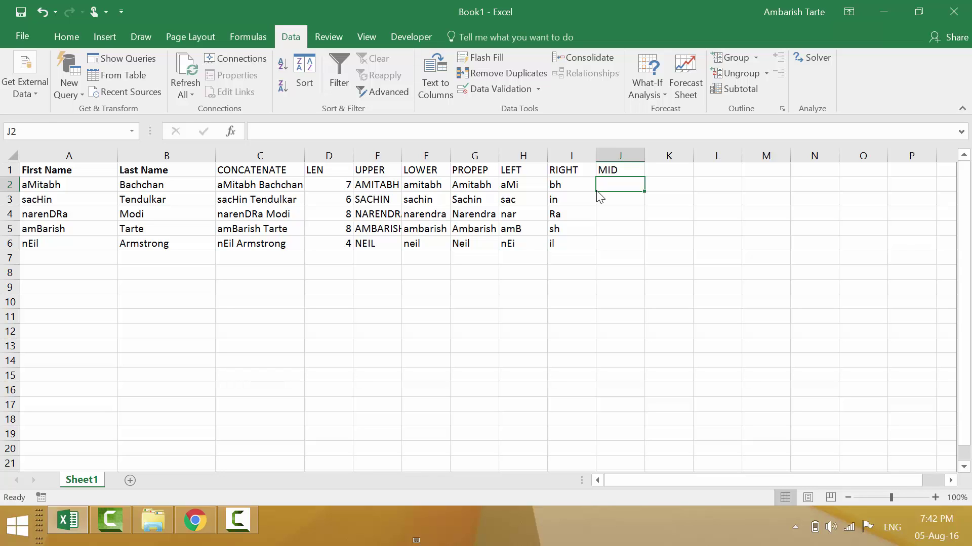
# - Enter =MID(A2,2,3) in J2 and fill it down to J6
pyautogui.write('=mi')
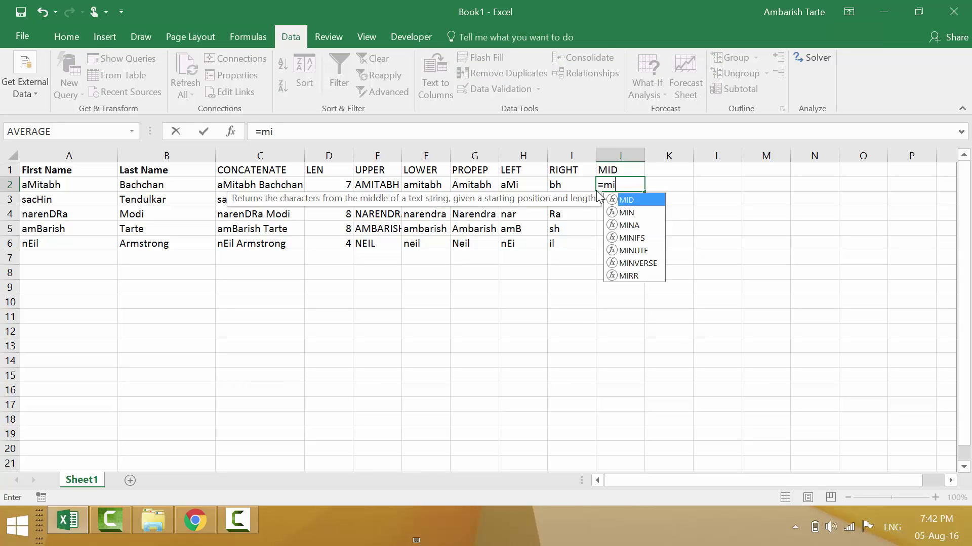
pyautogui.write('d')
pyautogui.press('Tab')
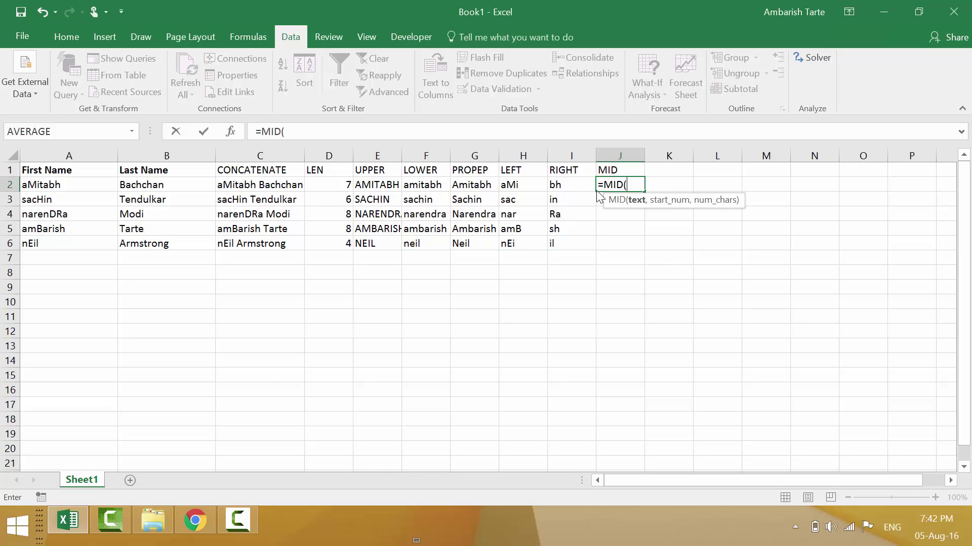
pyautogui.press('Left')
pyautogui.press('Left')
pyautogui.press('Left')
pyautogui.press('Left')
pyautogui.press('Left')
pyautogui.press('Left')
pyautogui.press('Left')
pyautogui.press('Left')
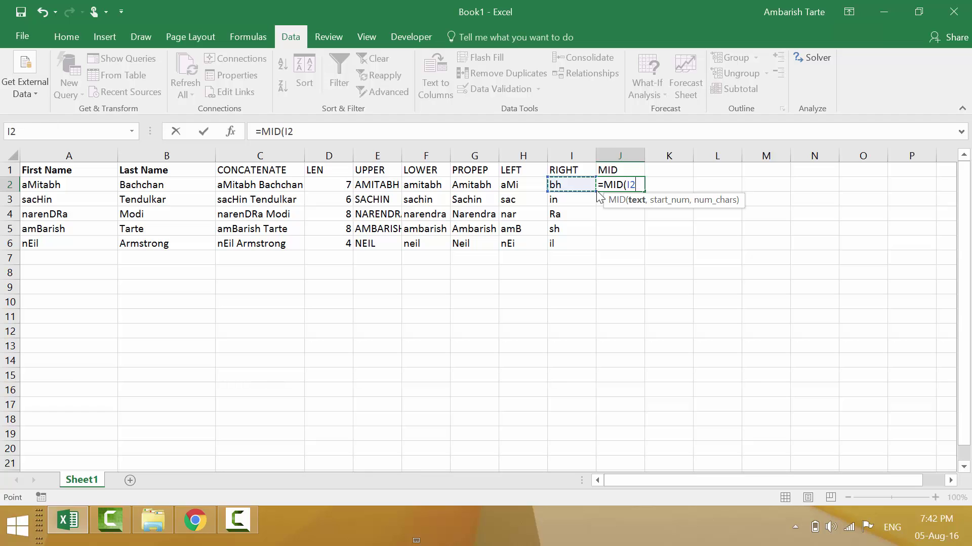
pyautogui.press('Left')
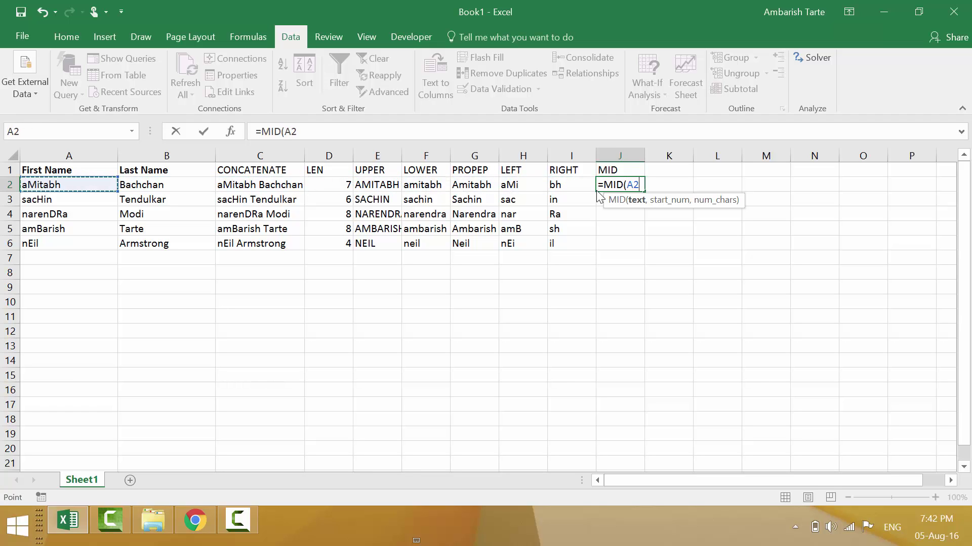
pyautogui.write(',')
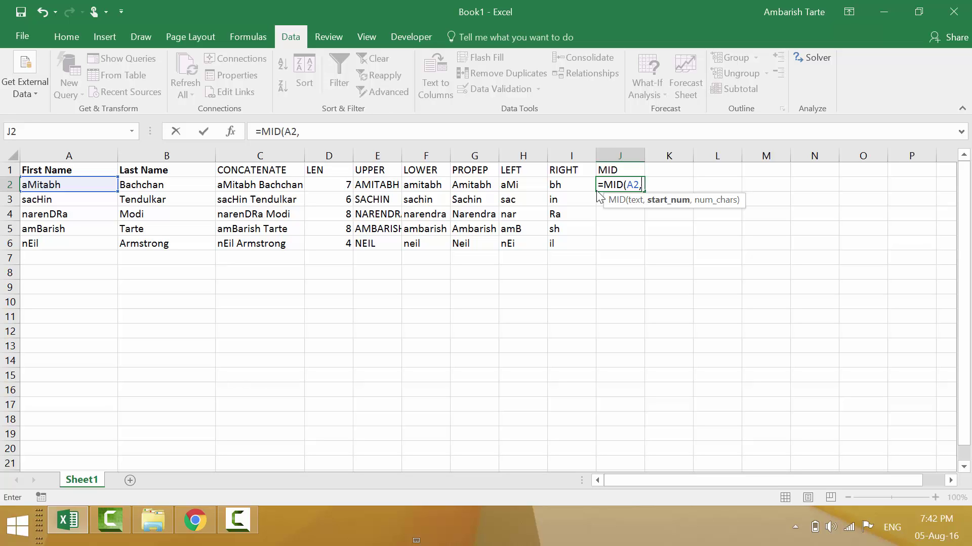
pyautogui.write('2,')
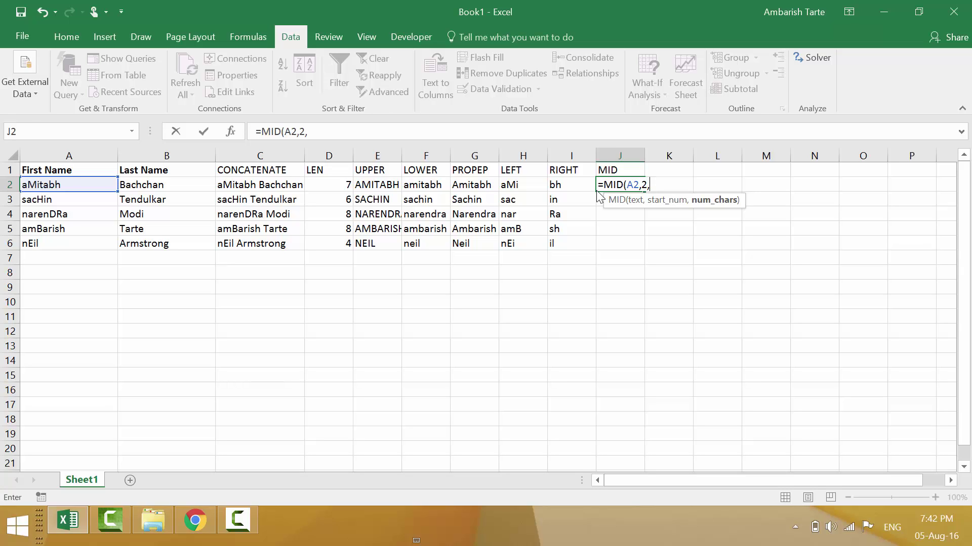
pyautogui.write('3')
pyautogui.hotkey('ctrl', 'Return')
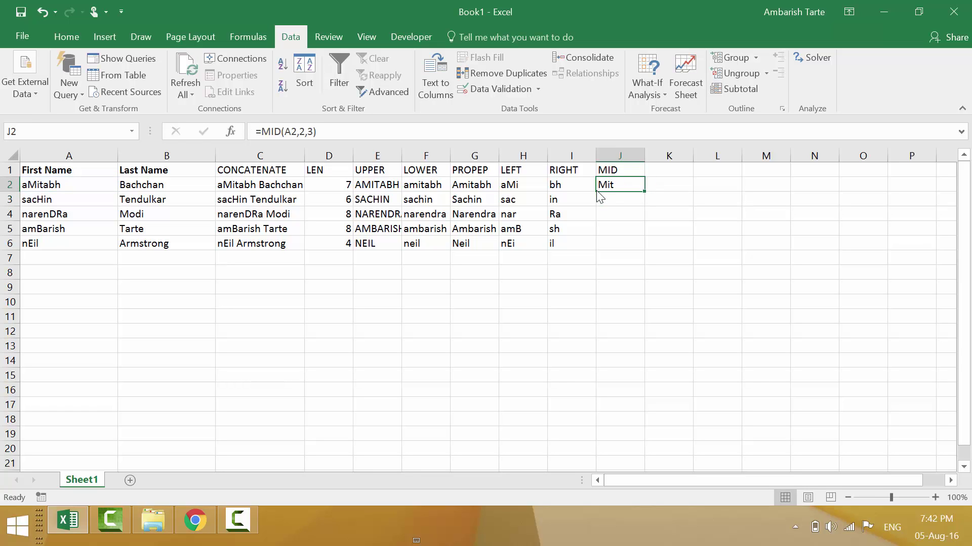
pyautogui.doubleClick(646, 191)
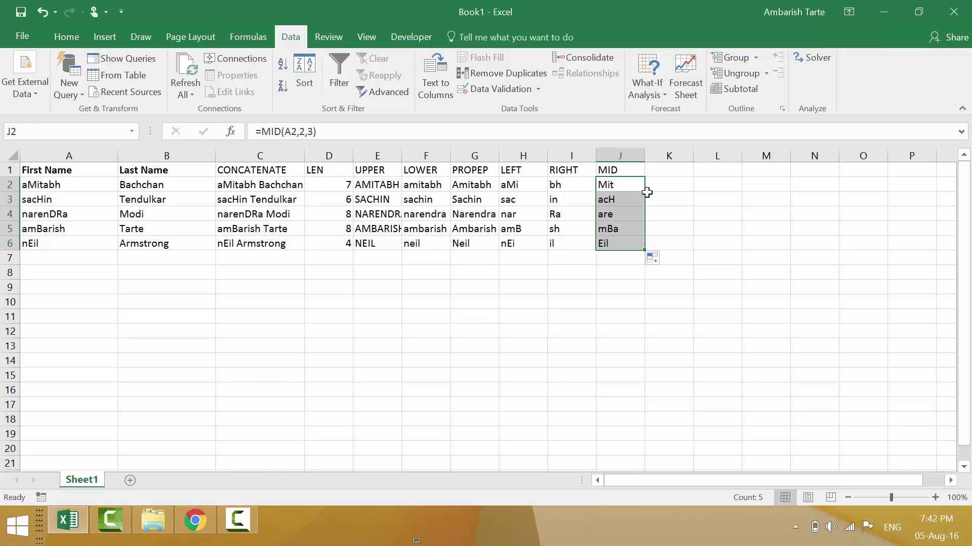
pyautogui.press('Down')
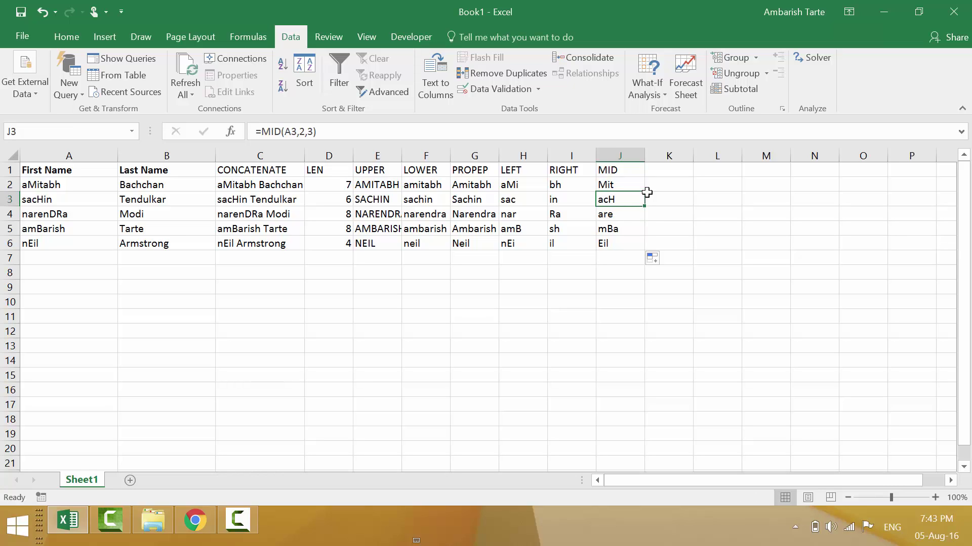
pyautogui.press('Down')
pyautogui.press('Down')
pyautogui.press('Down')
pyautogui.press('Up')
pyautogui.press('Up')
pyautogui.press('Up')
pyautogui.press('Up')
pyautogui.press('Up')
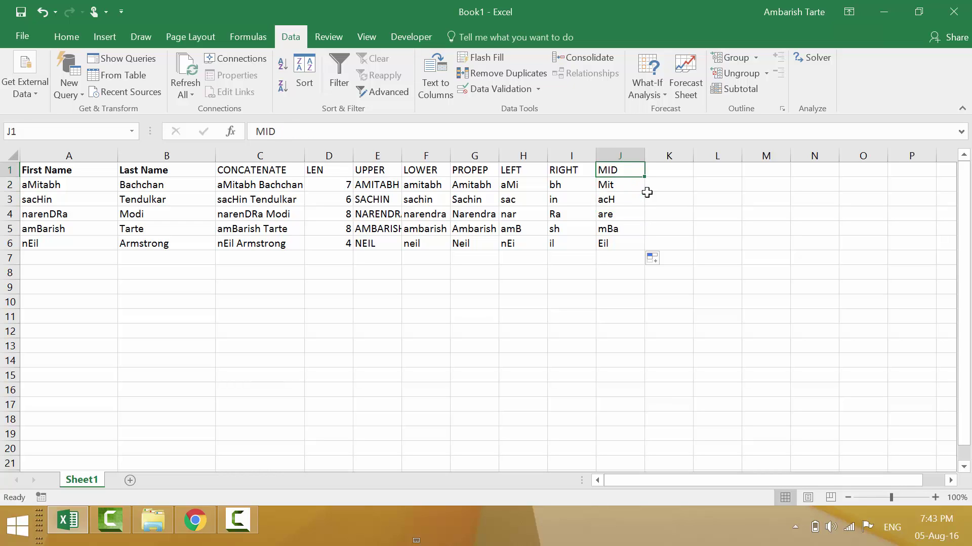
pyautogui.press('Down')
pyautogui.press('Right')
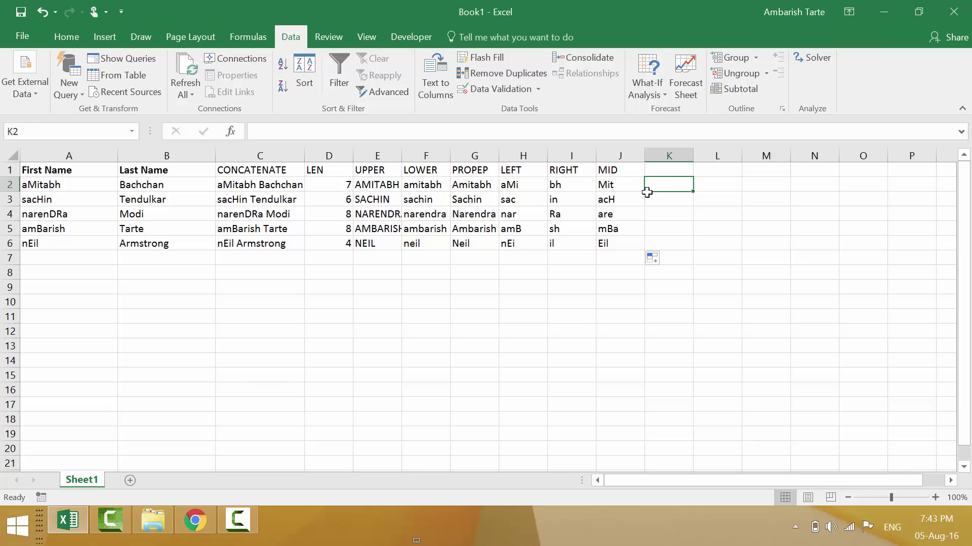